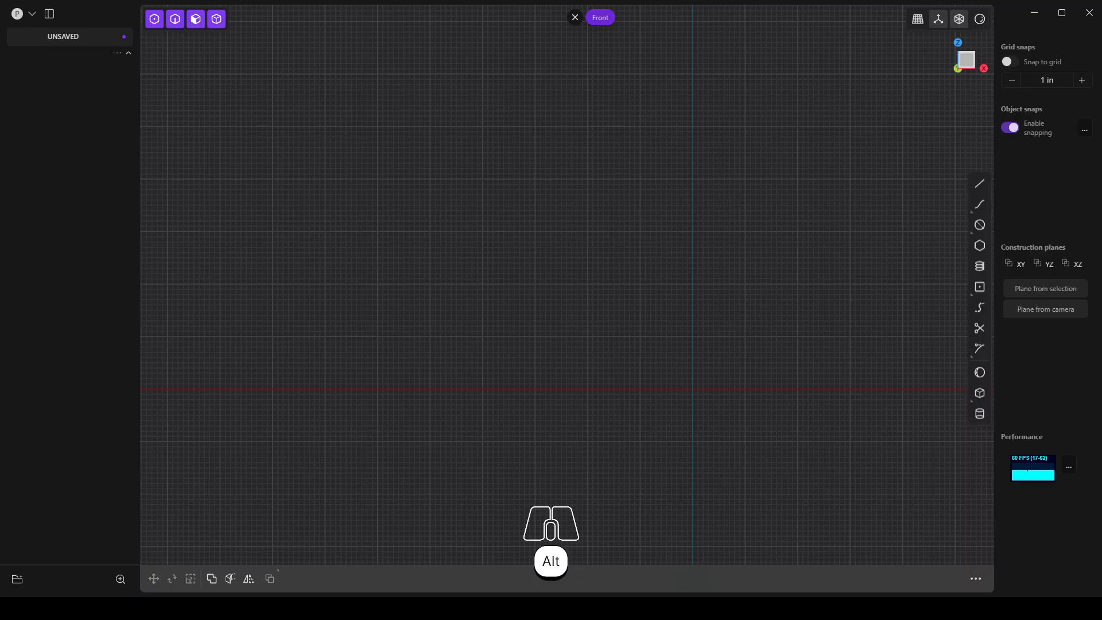
- Insert the black chess-piece silhouette image as a reference at the origin in the front view
{"action": "left_click_drag", "start_coordinate": [590, 319], "coordinate": [683, 369]}
{"action": "scroll", "coordinate": [689, 367], "scroll_direction": "up", "scroll_amount": 3}
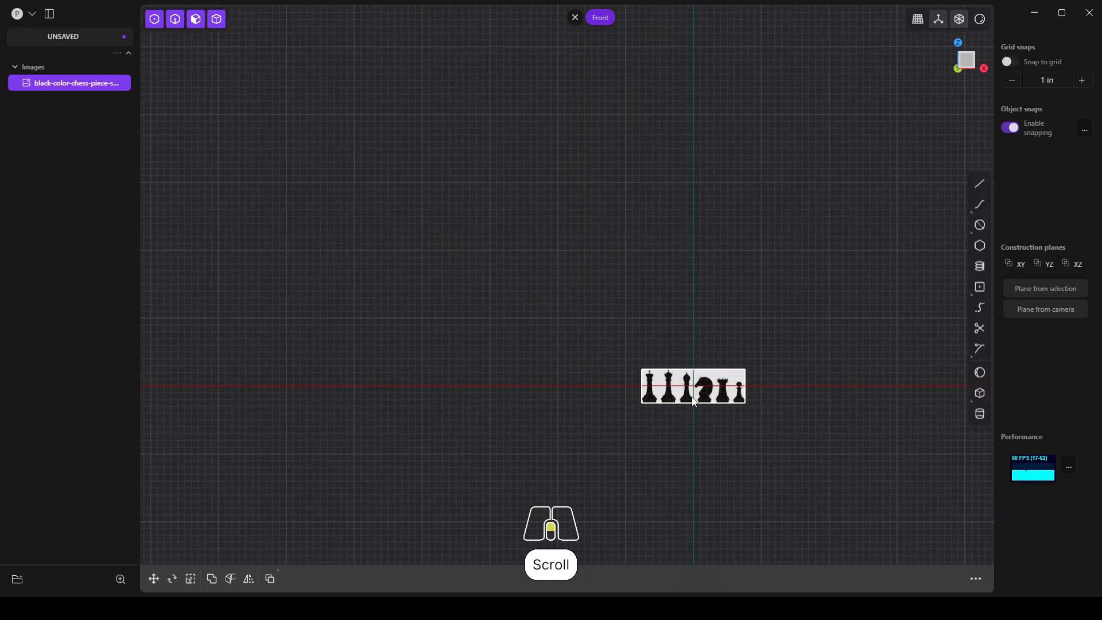
{"action": "right_click_drag", "start_coordinate": [726, 343], "coordinate": [563, 293]}
{"action": "scroll", "coordinate": [563, 310], "scroll_direction": "up", "scroll_amount": 4}
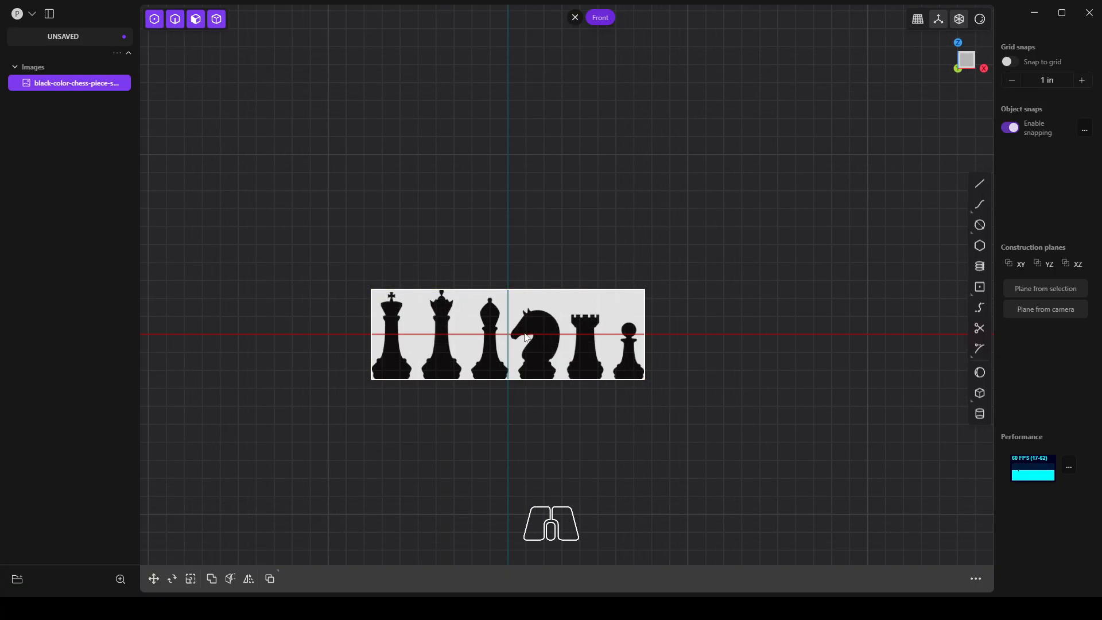
- Scale the reference image evenly in width and height and raise it so its base rests on the X axis
{"action": "key", "text": "s"}
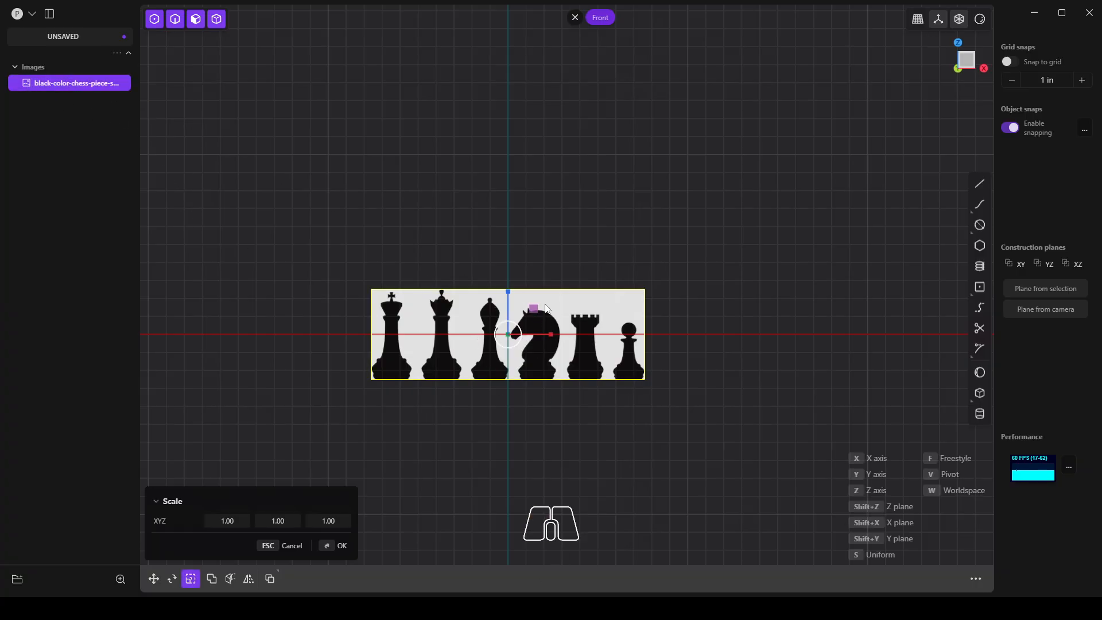
{"action": "left_click_drag", "start_coordinate": [535, 311], "coordinate": [542, 301]}
{"action": "scroll", "coordinate": [429, 366], "scroll_direction": "up", "scroll_amount": 5}
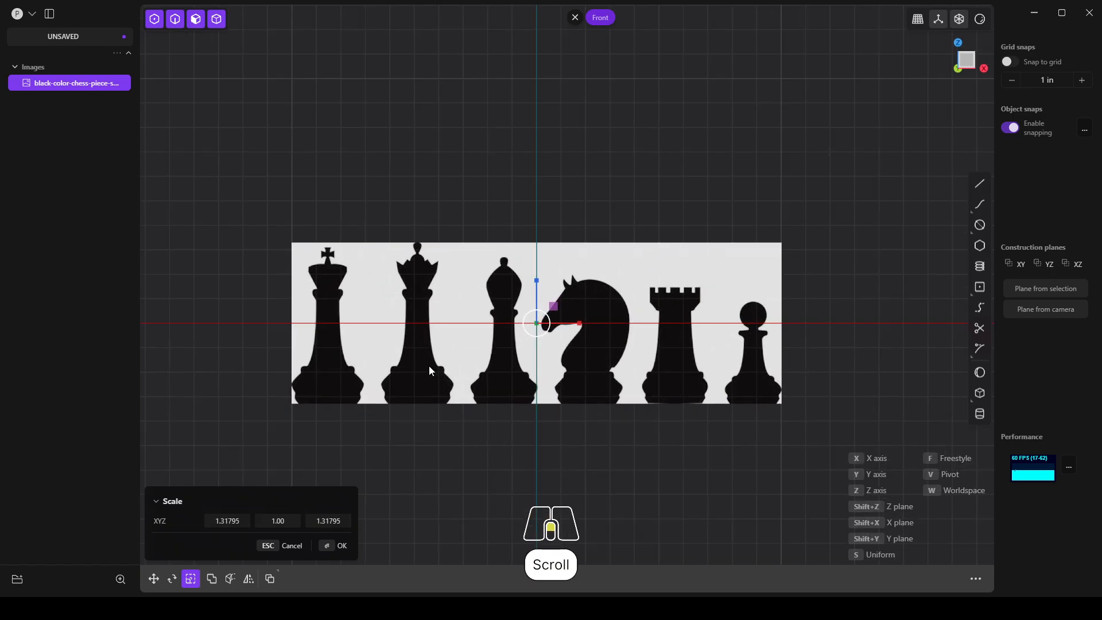
{"action": "scroll", "coordinate": [434, 382], "scroll_direction": "up", "scroll_amount": 1}
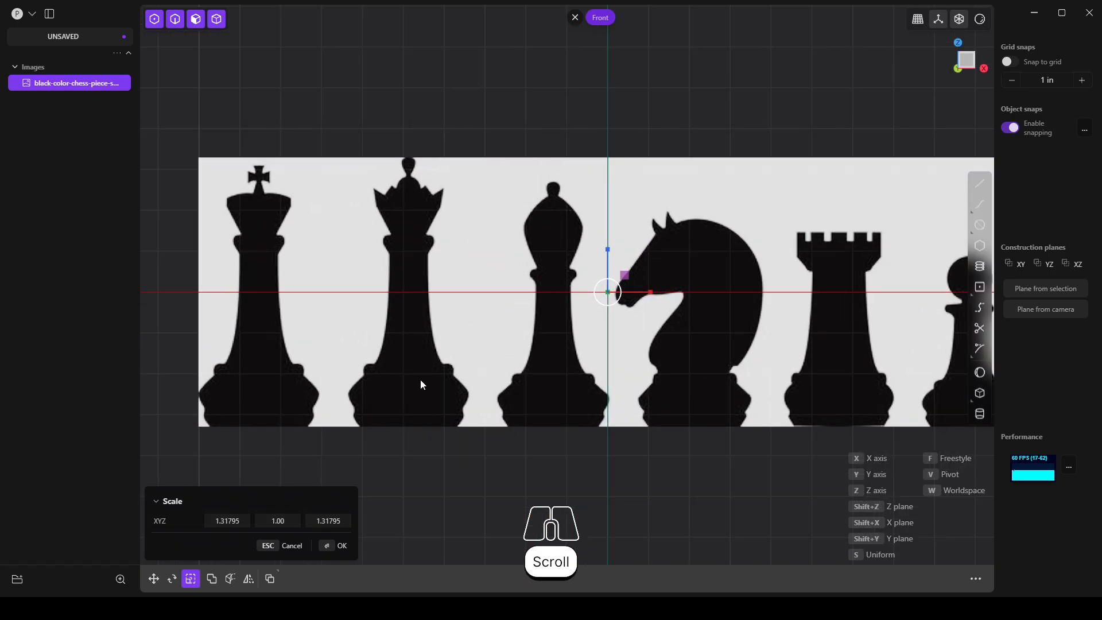
{"action": "left_click_drag", "start_coordinate": [625, 278], "coordinate": [612, 185]}
{"action": "key", "text": "g"}
{"action": "left_click", "coordinate": [343, 548]}
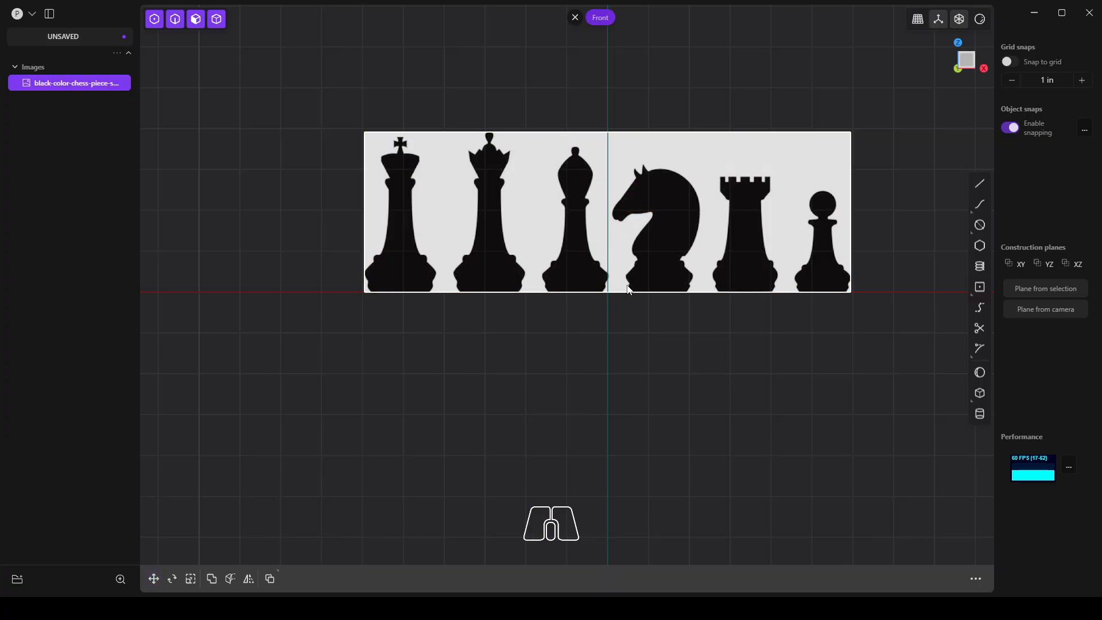
- Trace the pawn's round head with a two-point circle of about 0.32 in radius, running from its top to its lowest point
{"action": "right_click_drag", "start_coordinate": [667, 323], "coordinate": [524, 403]}
{"action": "middle_click_drag", "start_coordinate": [660, 343], "coordinate": [627, 337]}
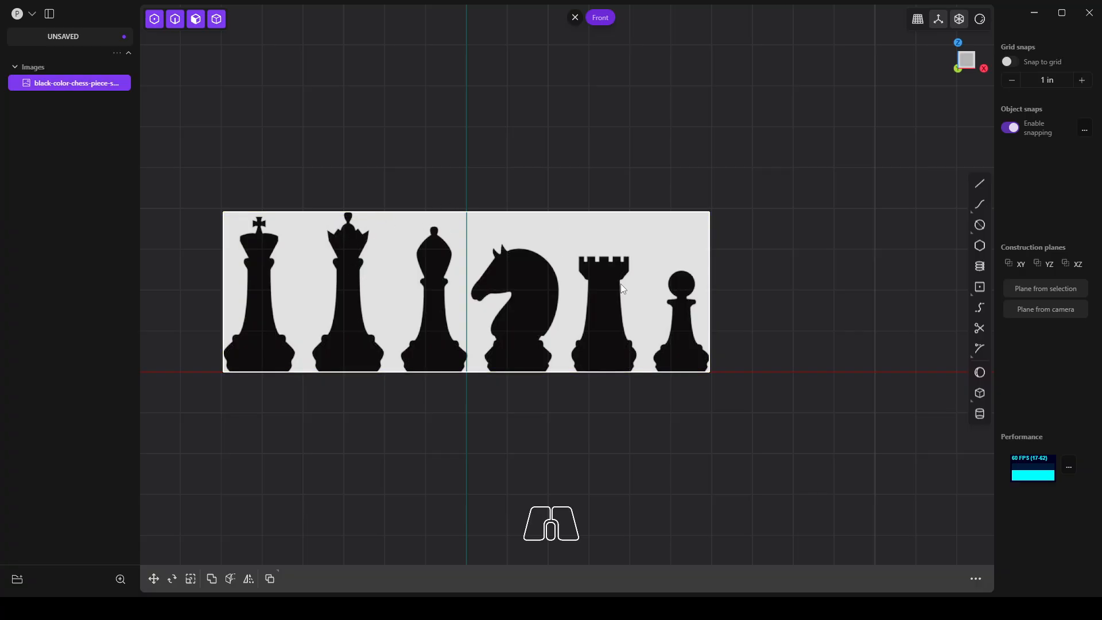
{"action": "scroll", "coordinate": [688, 328], "scroll_direction": "up", "scroll_amount": 6}
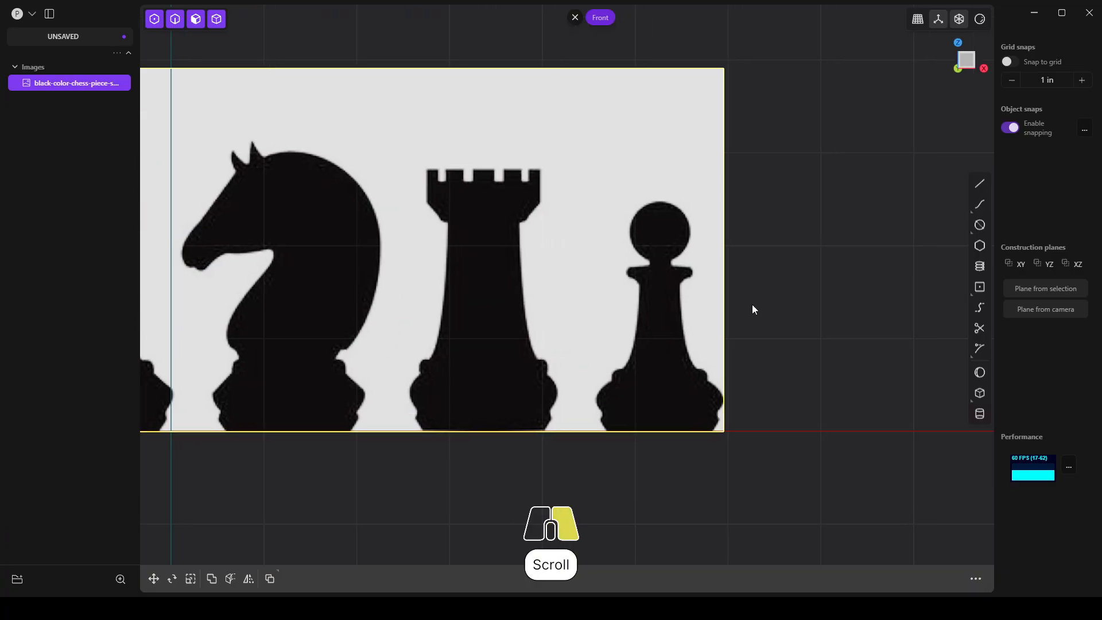
{"action": "scroll", "coordinate": [532, 312], "scroll_direction": "up", "scroll_amount": 3}
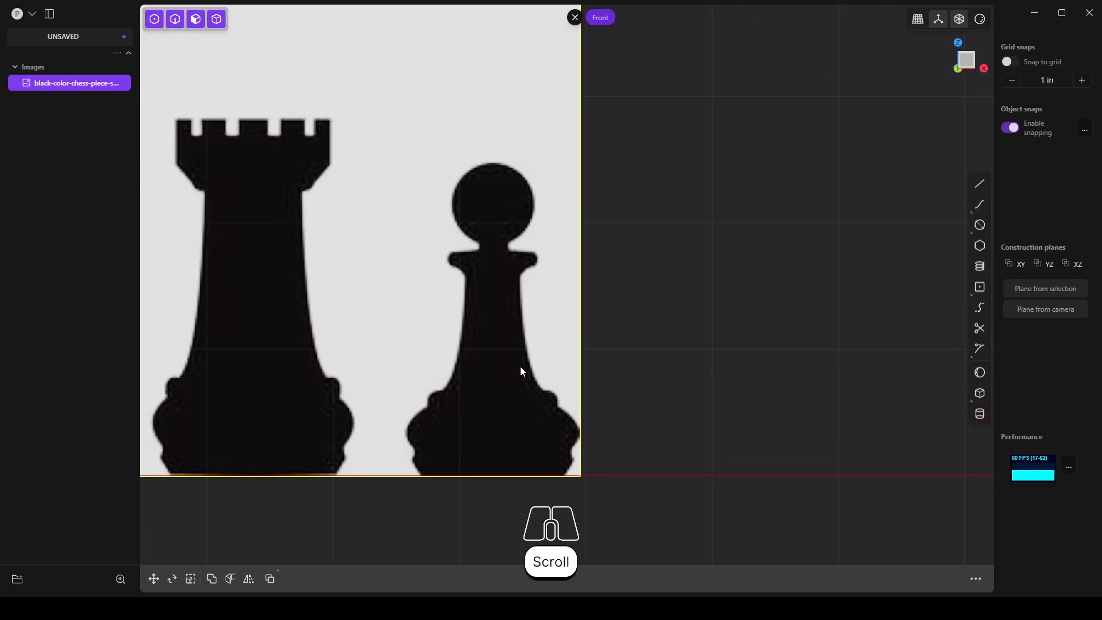
{"action": "left_click", "coordinate": [981, 226]}
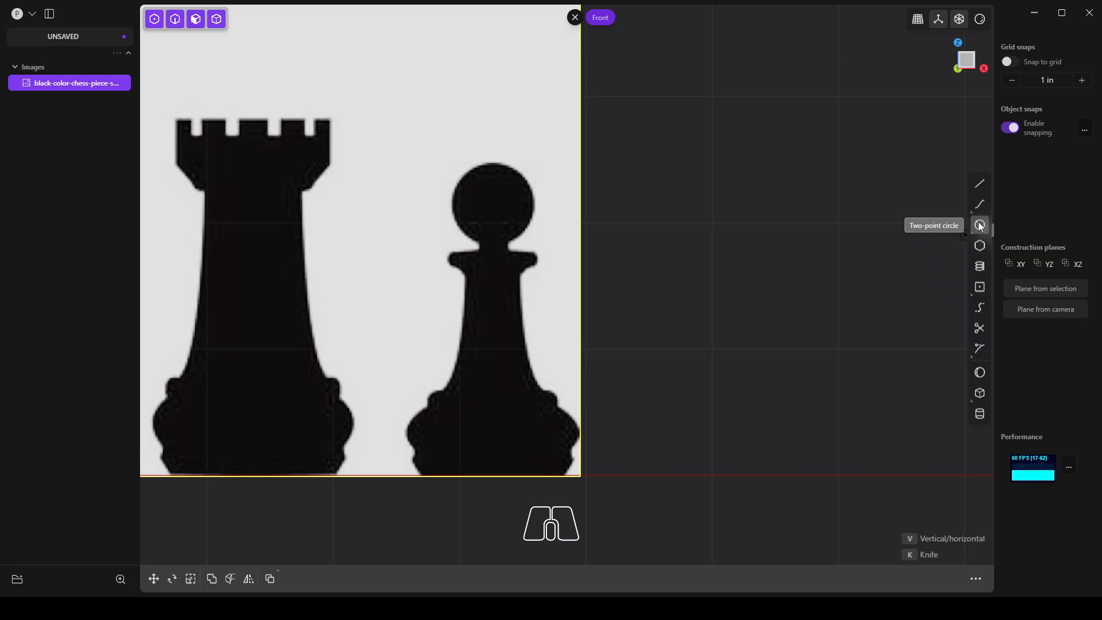
{"action": "left_click", "coordinate": [978, 229]}
{"action": "left_click_drag", "start_coordinate": [976, 228], "coordinate": [954, 182]}
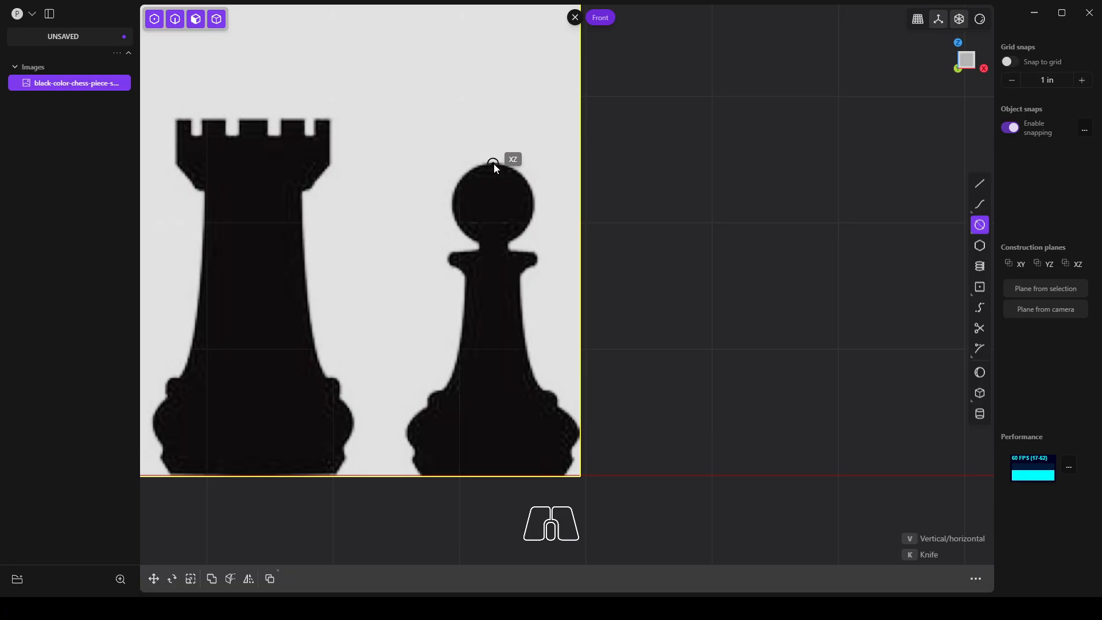
{"action": "left_click", "coordinate": [491, 163]}
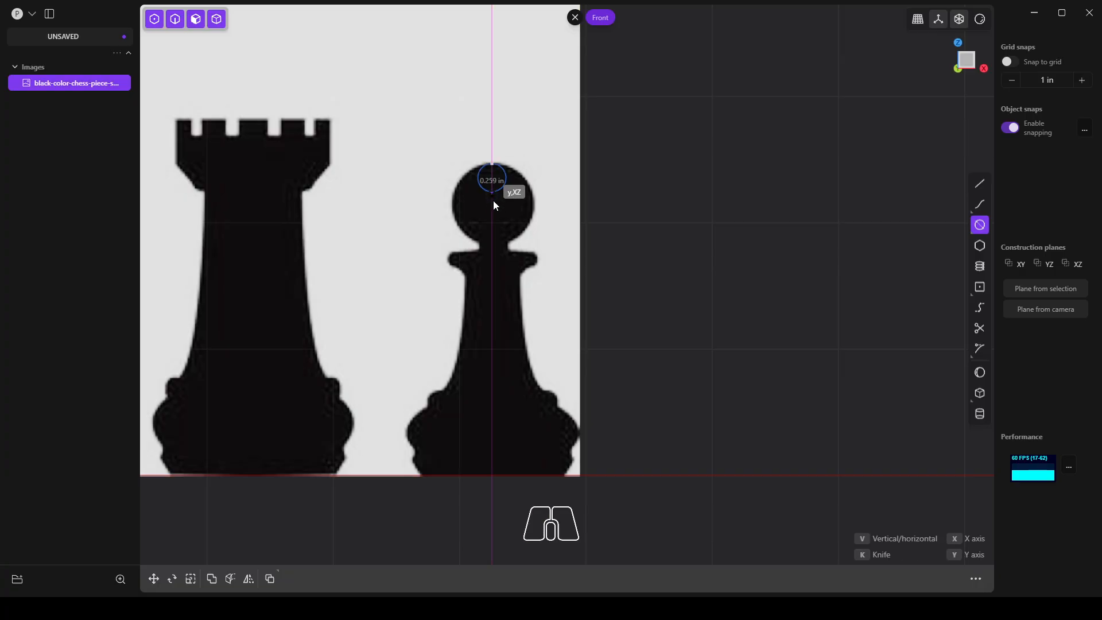
{"action": "left_click", "coordinate": [492, 244]}
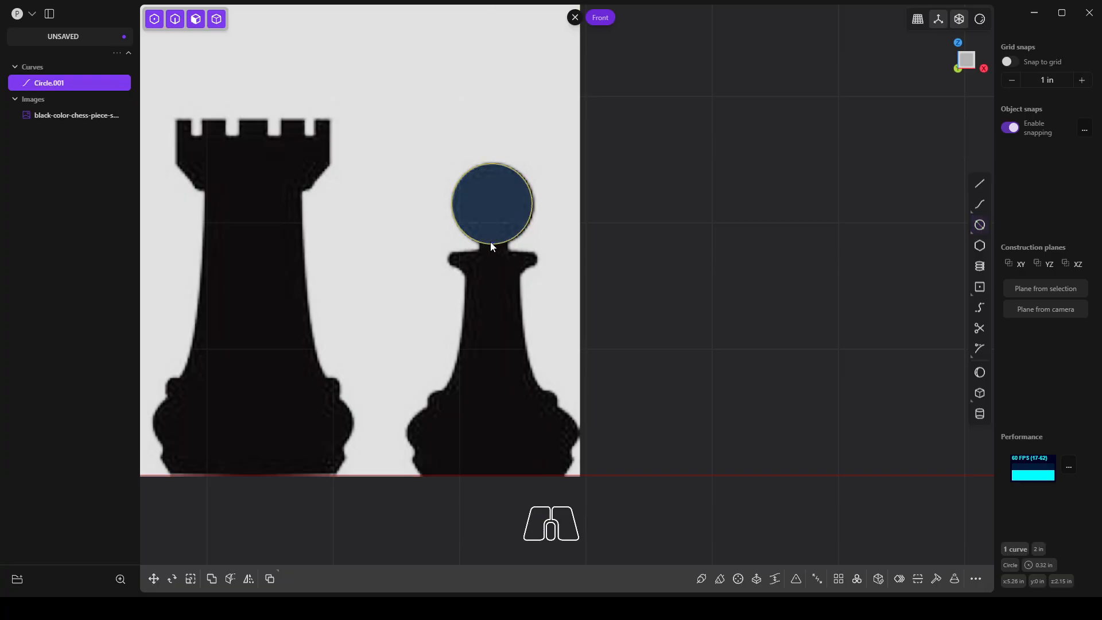
- Draw a center square about 0.2 in wide on the head circle's lowest point to form the pawn's neck
{"action": "middle_click_drag", "start_coordinate": [550, 267], "coordinate": [534, 268], "text": "shift"}
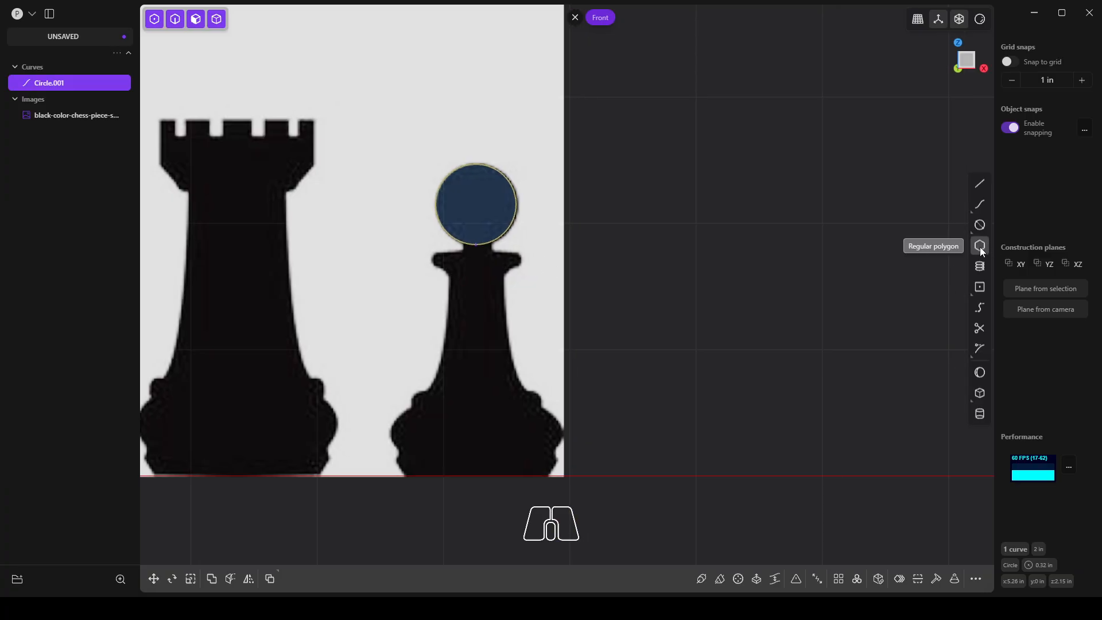
{"action": "left_click", "coordinate": [979, 286]}
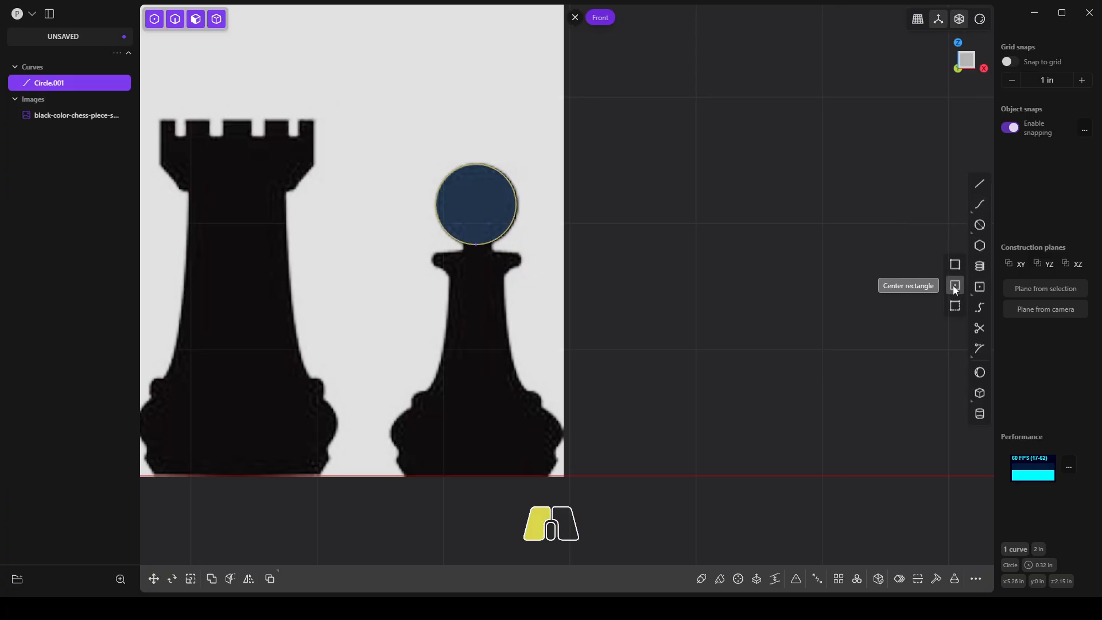
{"action": "left_click", "coordinate": [954, 286]}
{"action": "left_click", "coordinate": [476, 244]}
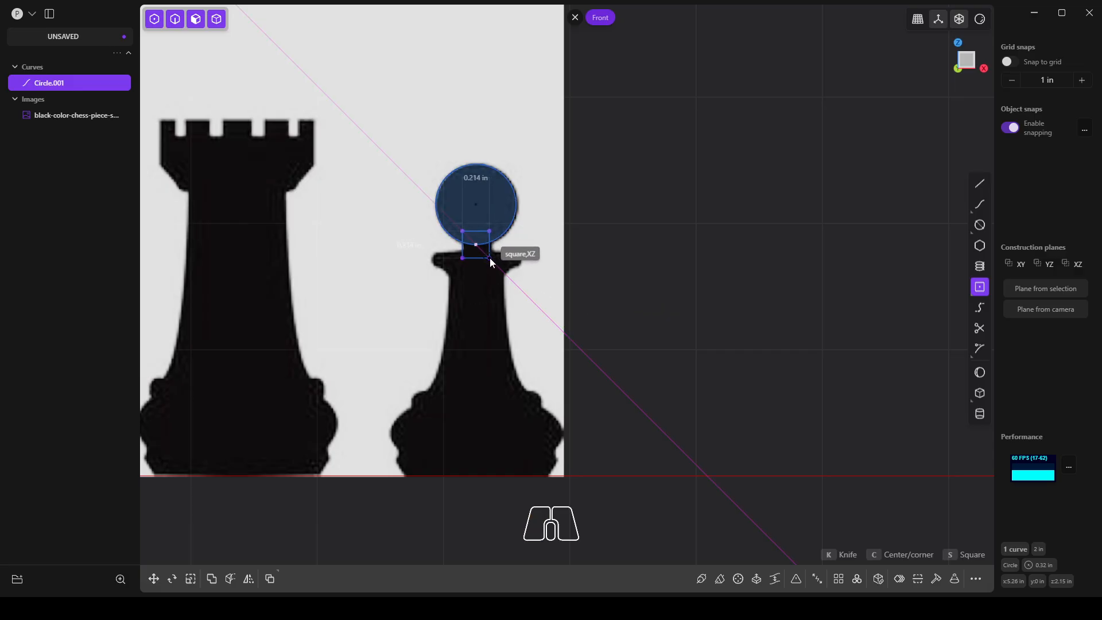
{"action": "left_click", "coordinate": [488, 257]}
- Draw a horizontal line about 0.21 in long from the neck square's left side to the pawn collar's outer corner
{"action": "scroll", "coordinate": [481, 242], "scroll_direction": "up", "scroll_amount": 5}
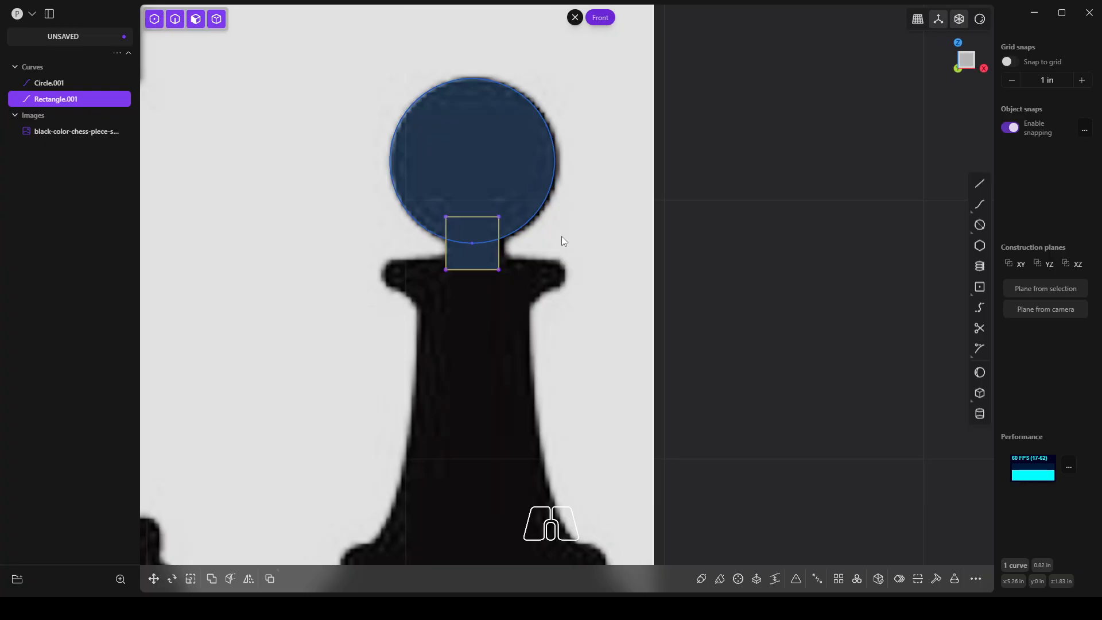
{"action": "left_click", "coordinate": [981, 185]}
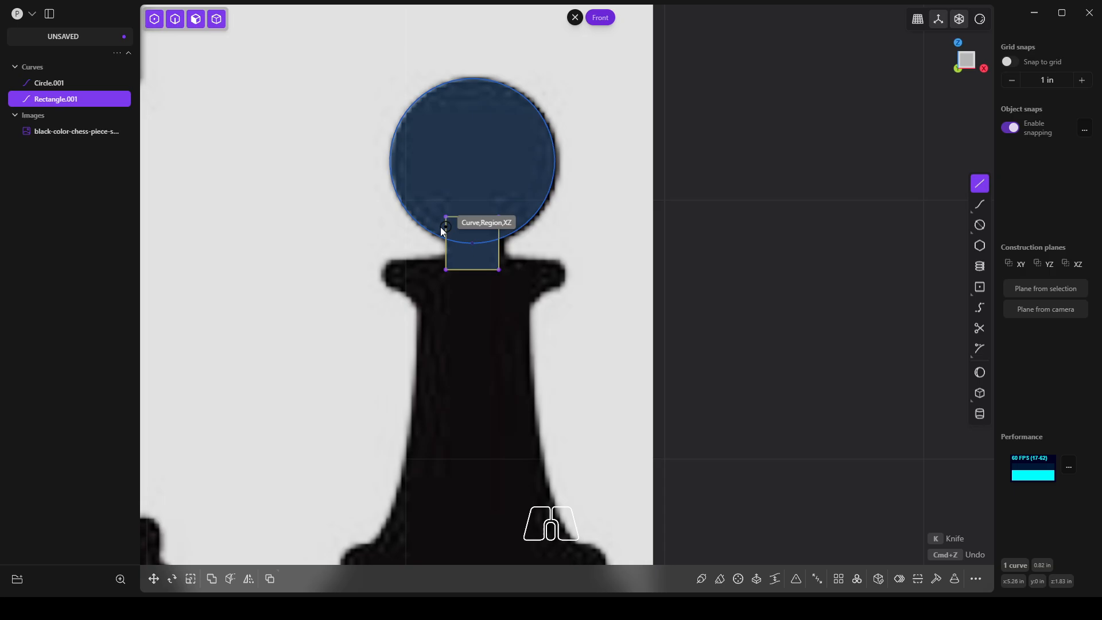
{"action": "left_click", "coordinate": [446, 262]}
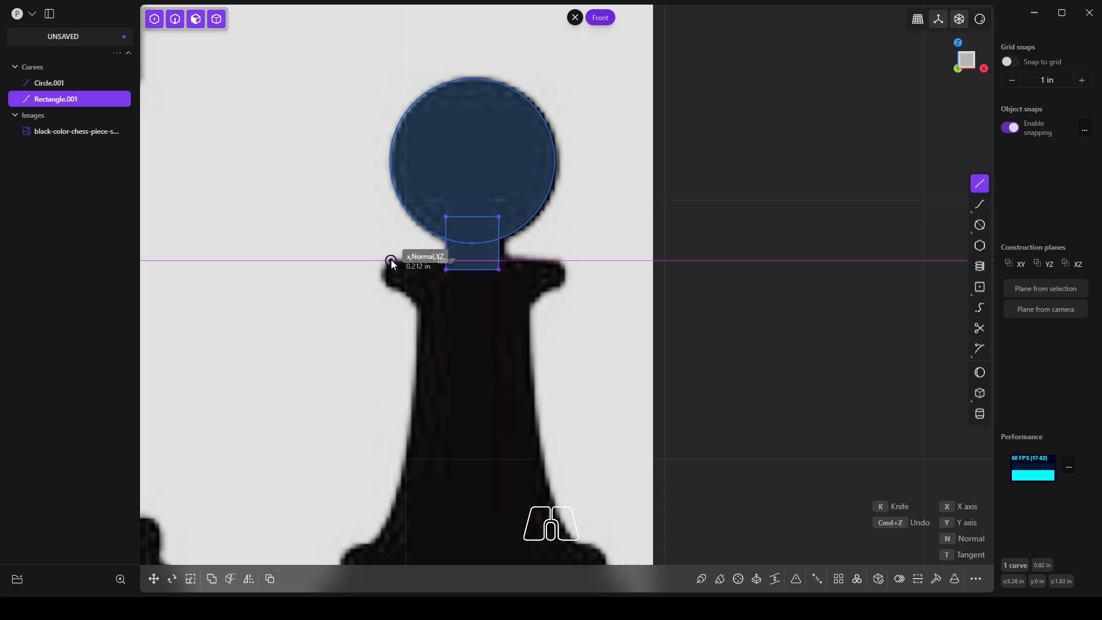
{"action": "left_click", "coordinate": [390, 261]}
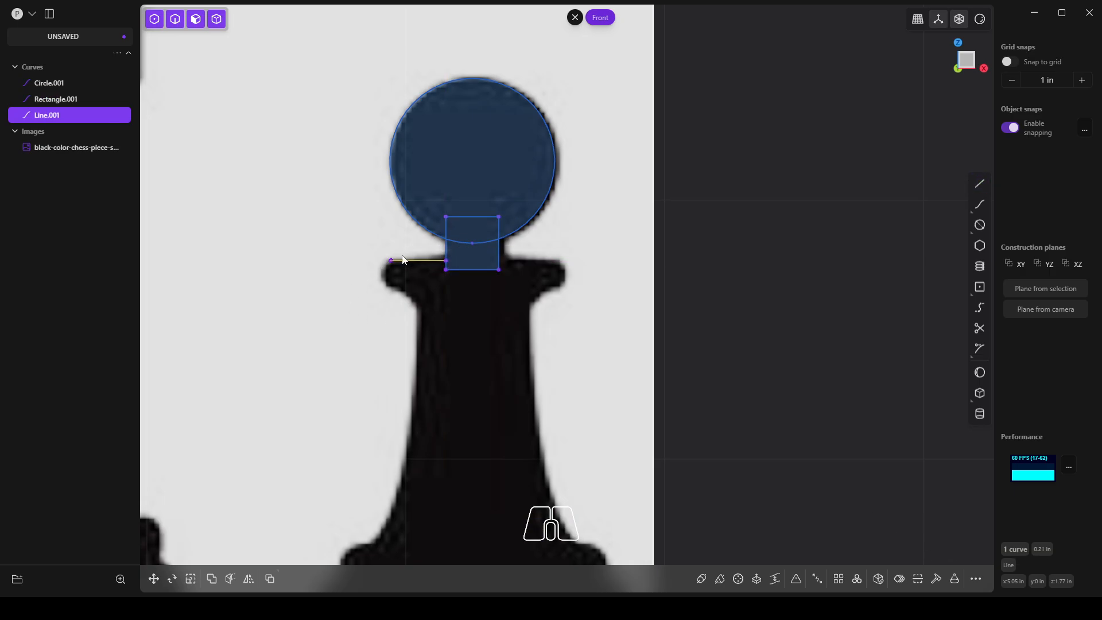
{"action": "left_click", "coordinate": [979, 203]}
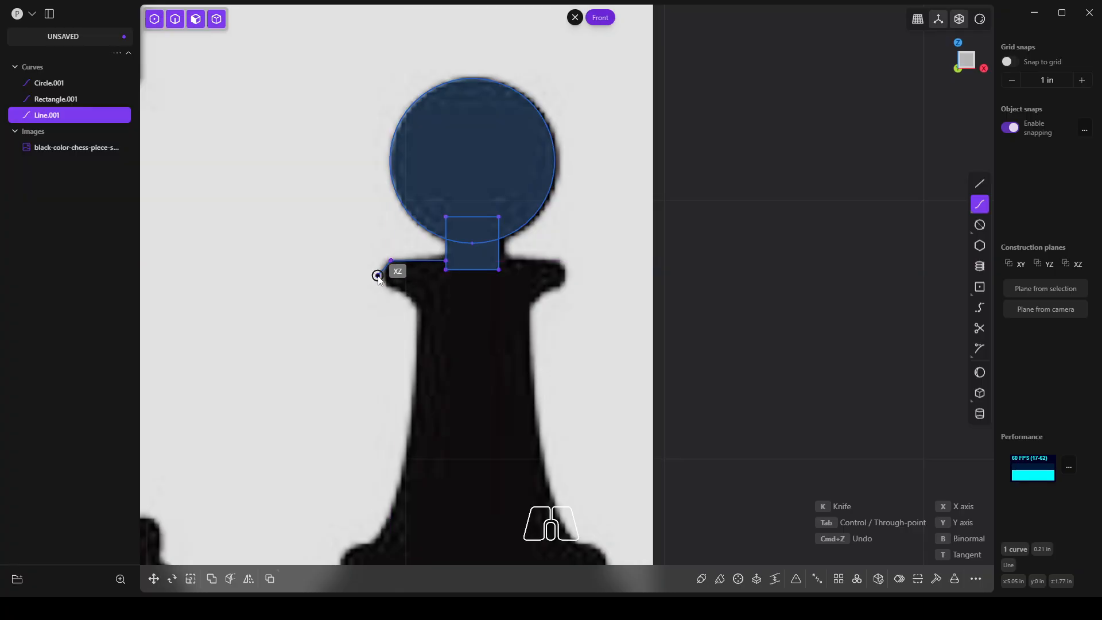
{"action": "scroll", "coordinate": [384, 268], "scroll_direction": "up", "scroll_amount": 5}
{"action": "left_click", "coordinate": [384, 270]}
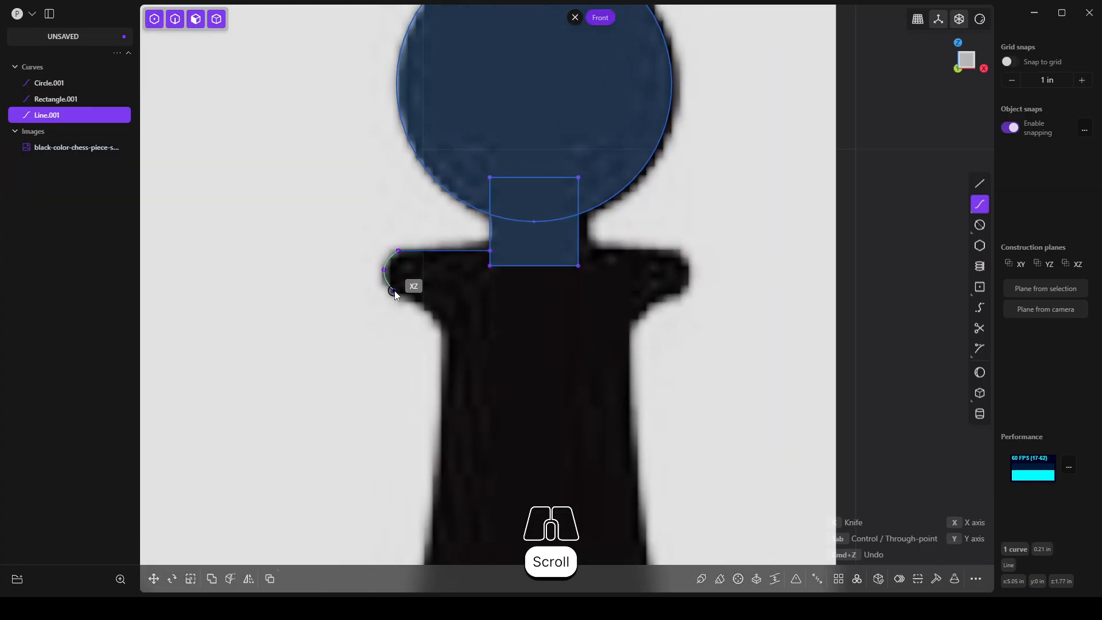
{"action": "left_click", "coordinate": [396, 295]}
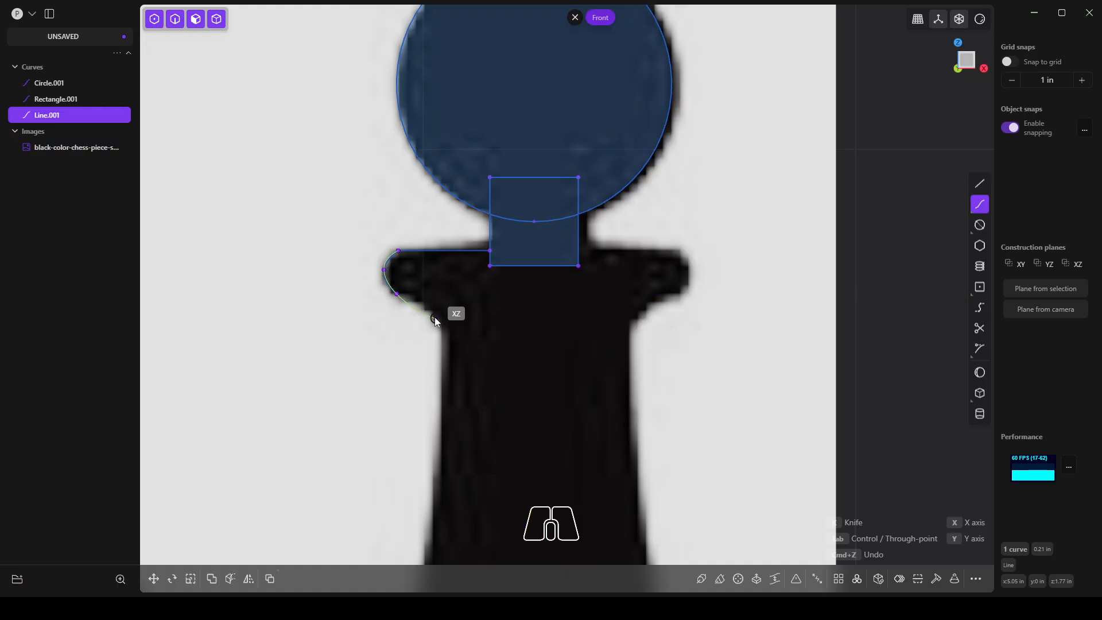
{"action": "right_click", "coordinate": [440, 346]}
{"action": "key", "text": "ctrl+z"}
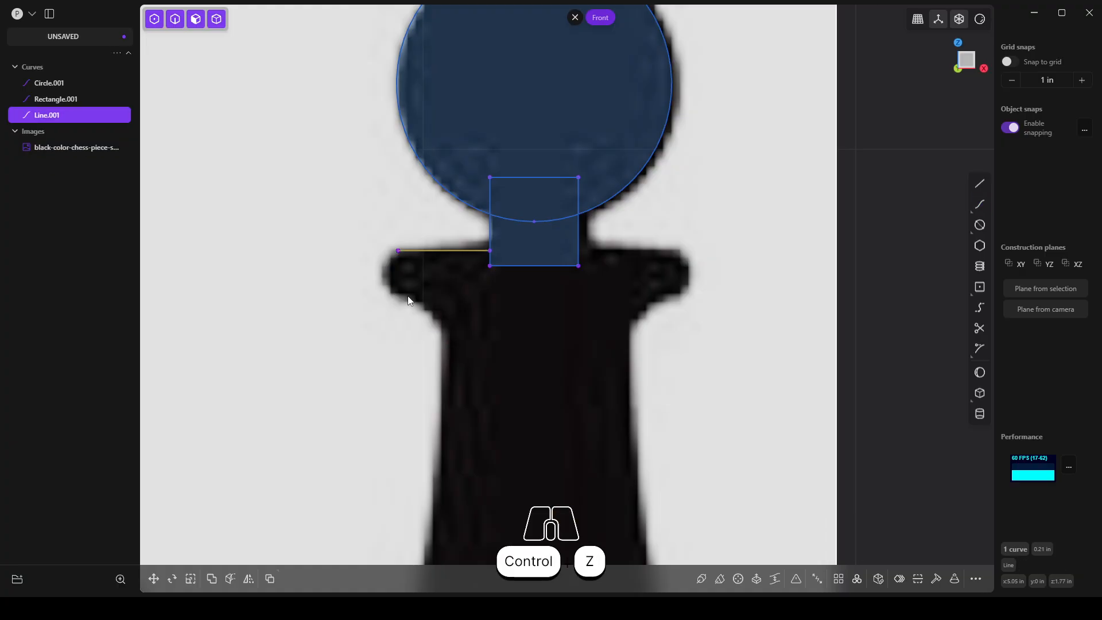
- Trace the collar's rounded left edge with a spline from the horizontal line's outer end to the top of the pawn's body
{"action": "left_click", "coordinate": [979, 203]}
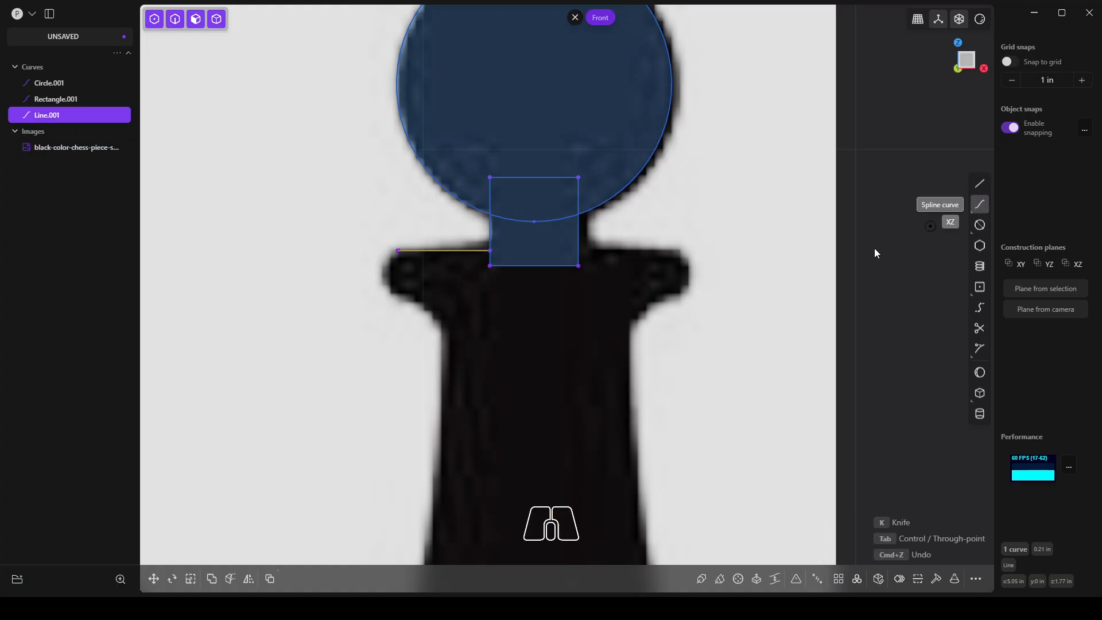
{"action": "left_click", "coordinate": [396, 253]}
{"action": "left_click", "coordinate": [385, 266]}
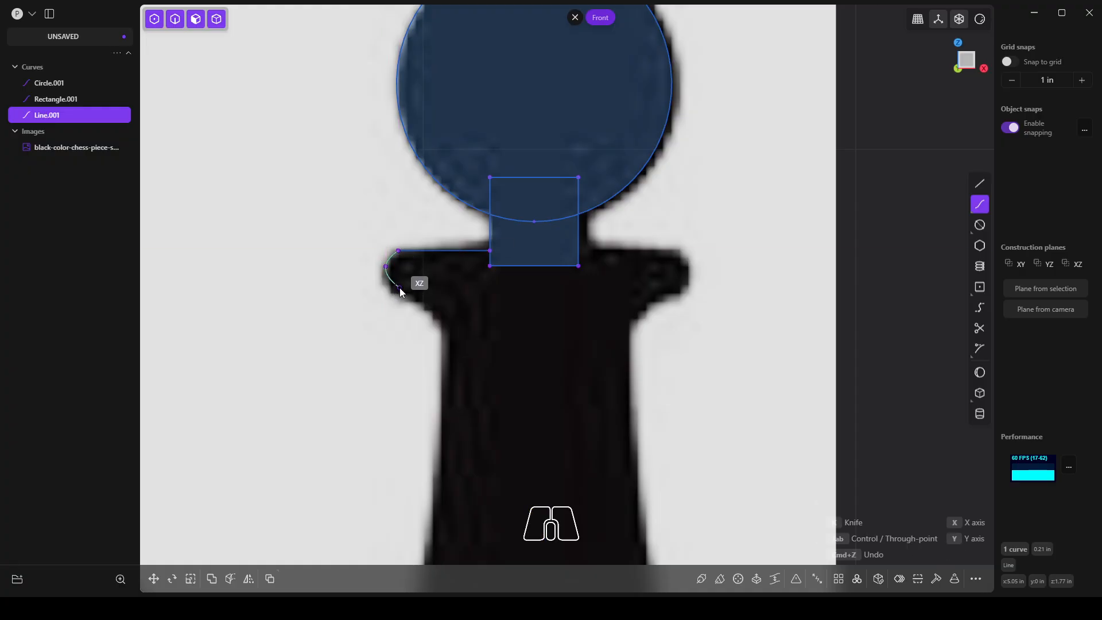
{"action": "left_click", "coordinate": [399, 288]}
{"action": "left_click", "coordinate": [440, 328]}
{"action": "right_click", "coordinate": [440, 328]}
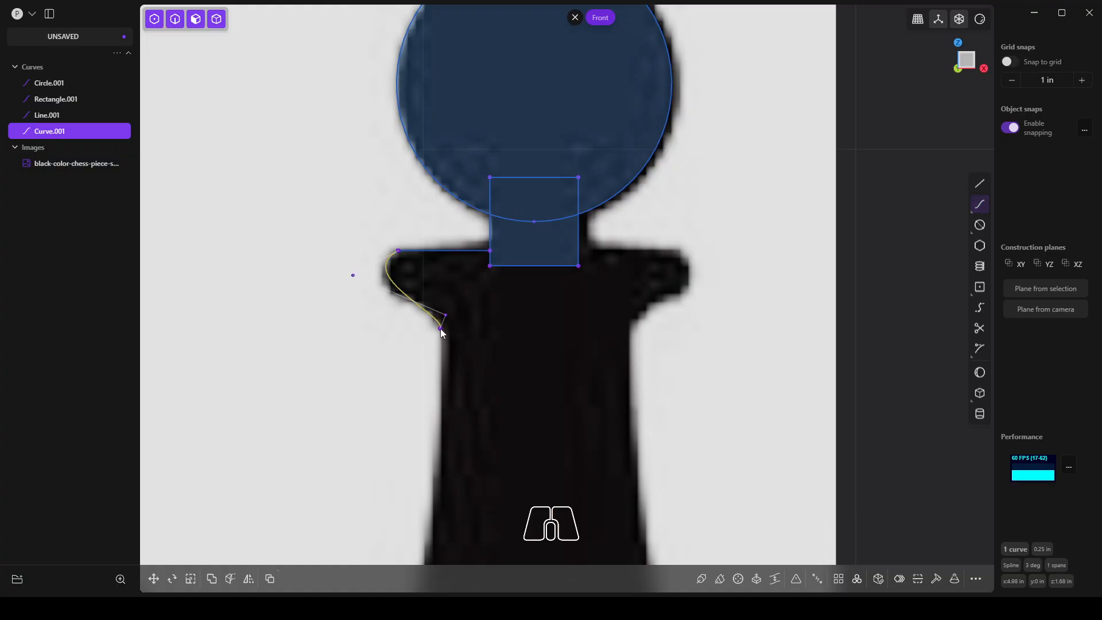
- Trace the left side of the pawn's body with a spline from the collar curve's end down to the top of the base
{"action": "scroll", "coordinate": [440, 328], "scroll_direction": "down", "scroll_amount": 3}
{"action": "right_click_drag", "start_coordinate": [460, 346], "coordinate": [507, 274]}
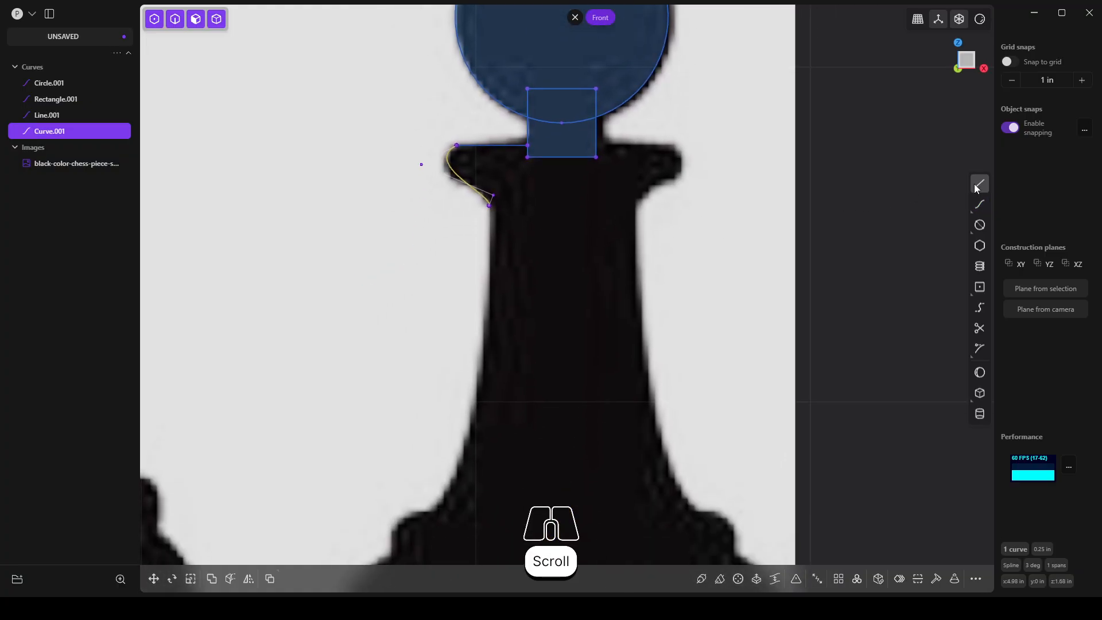
{"action": "left_click", "coordinate": [979, 203]}
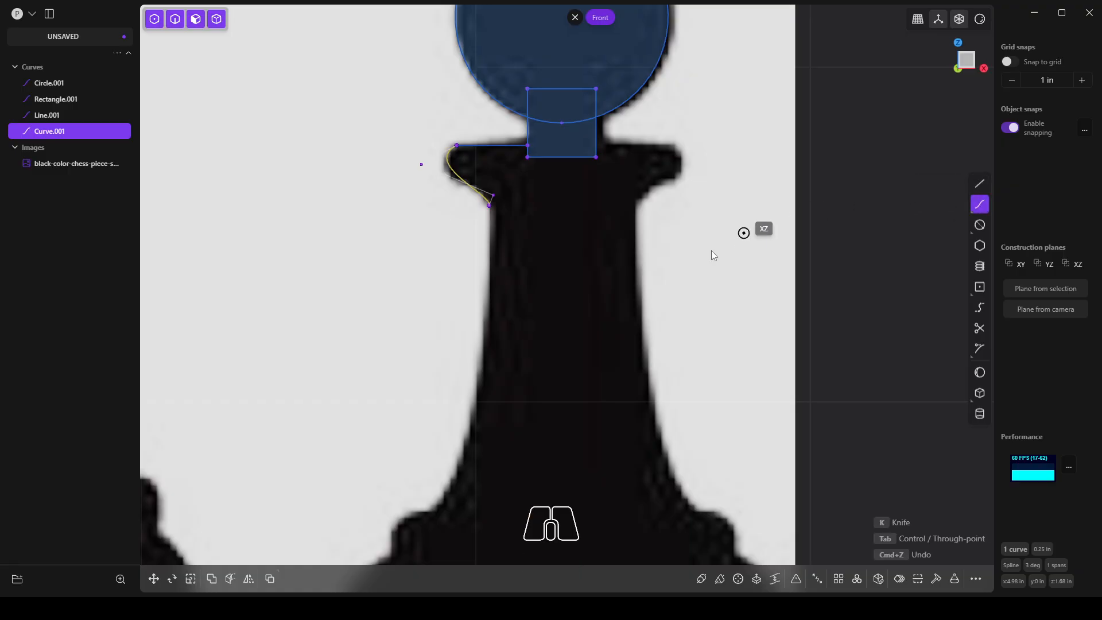
{"action": "left_click", "coordinate": [489, 205]}
{"action": "left_click", "coordinate": [471, 427]}
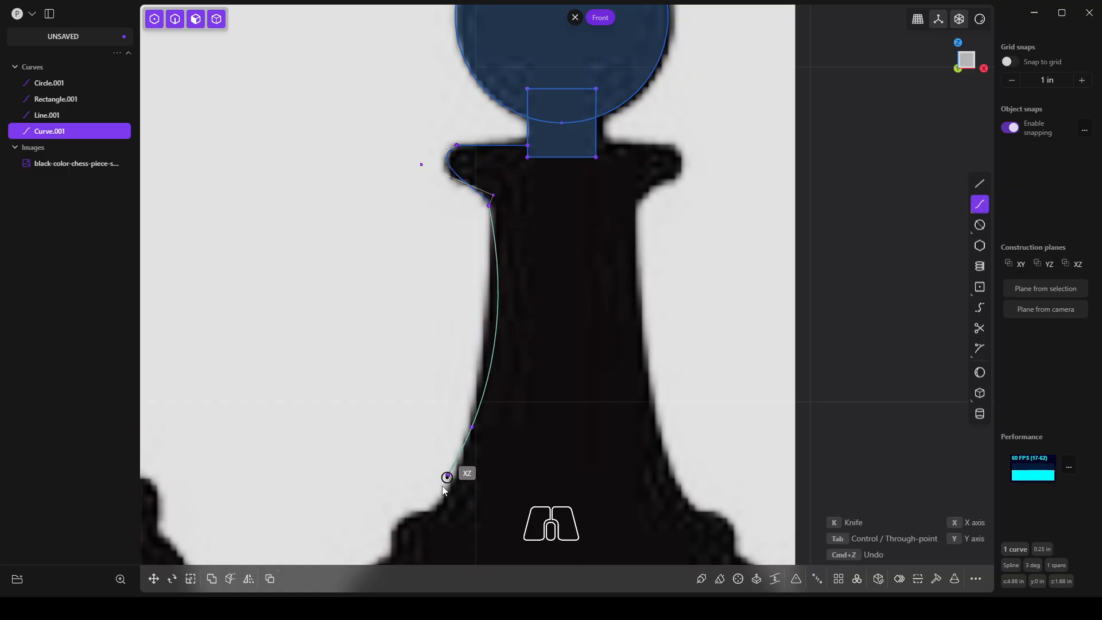
{"action": "double_click", "coordinate": [437, 510]}
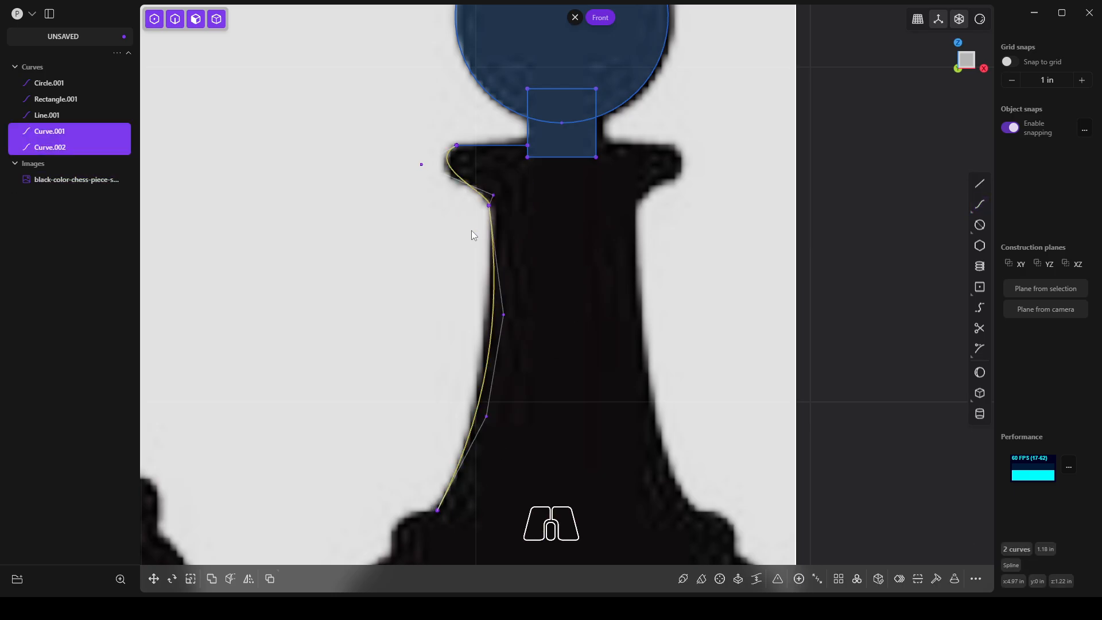
- Join the collar line, collar spline and body spline into one continuous curve
{"action": "key", "text": "j"}
{"action": "left_click", "coordinate": [528, 214]}
{"action": "left_click_drag", "start_coordinate": [473, 125], "coordinate": [457, 160]}
{"action": "key", "text": "j"}
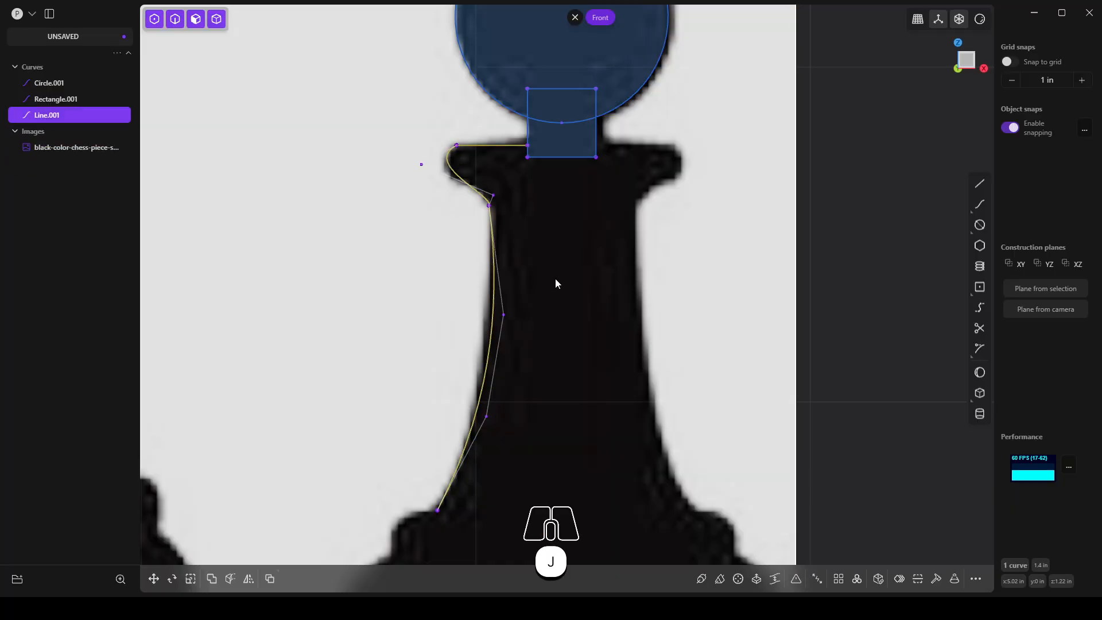
- Trace the left side of the pawn base's upper step and widest bulge with a straight-segment polyline starting at the body spline's lower end
{"action": "right_click_drag", "start_coordinate": [577, 295], "coordinate": [637, 90]}
{"action": "left_click", "coordinate": [979, 183]}
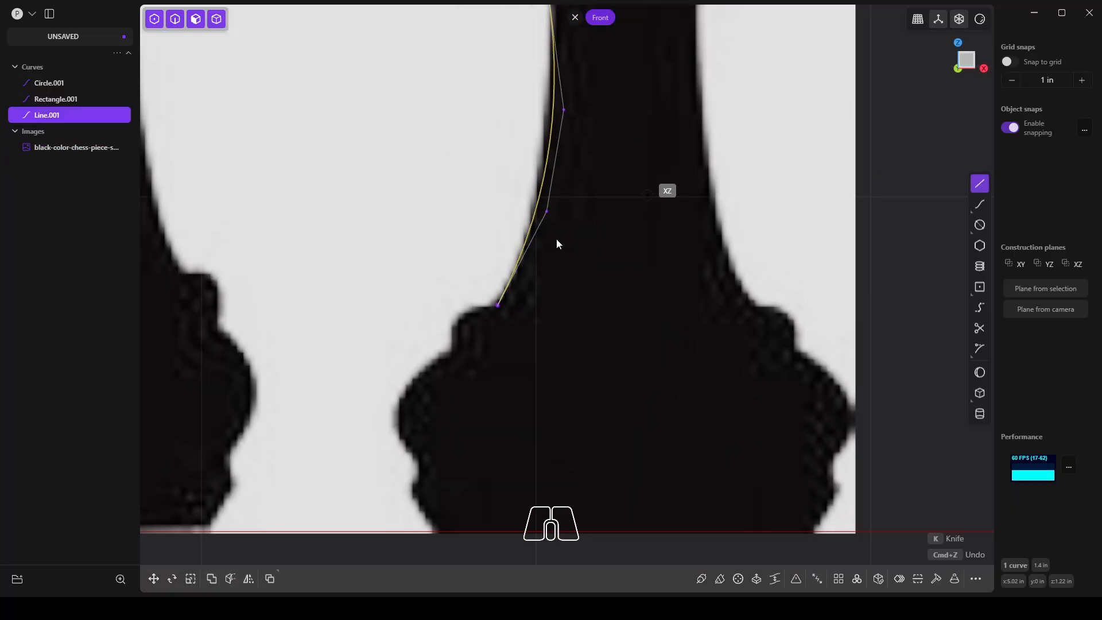
{"action": "left_click", "coordinate": [496, 305]}
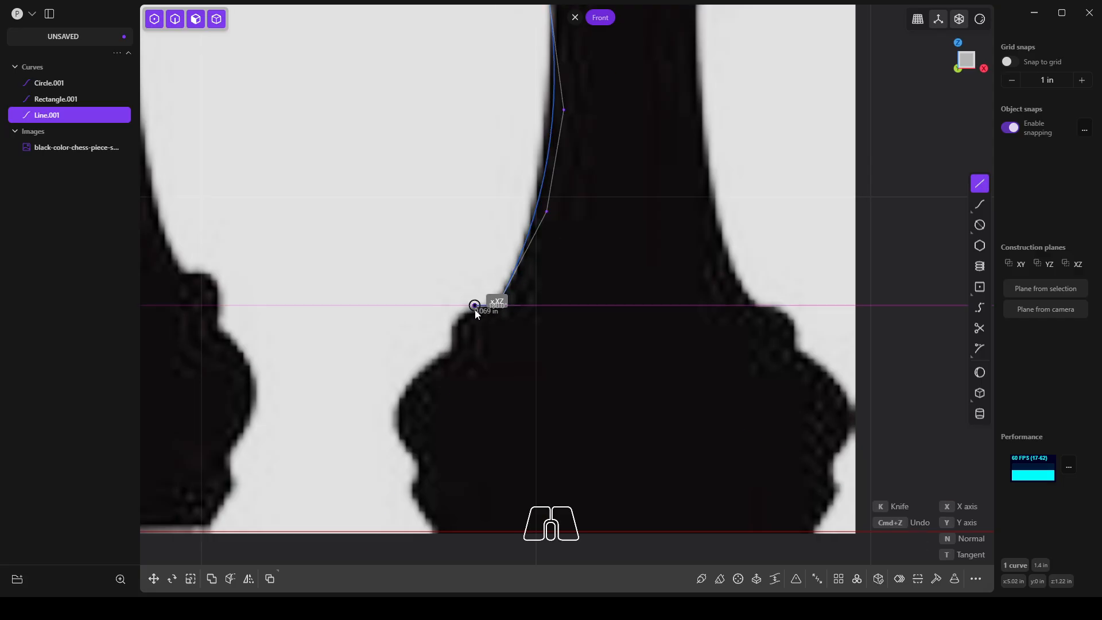
{"action": "left_click", "coordinate": [475, 306]}
{"action": "left_click", "coordinate": [452, 325]}
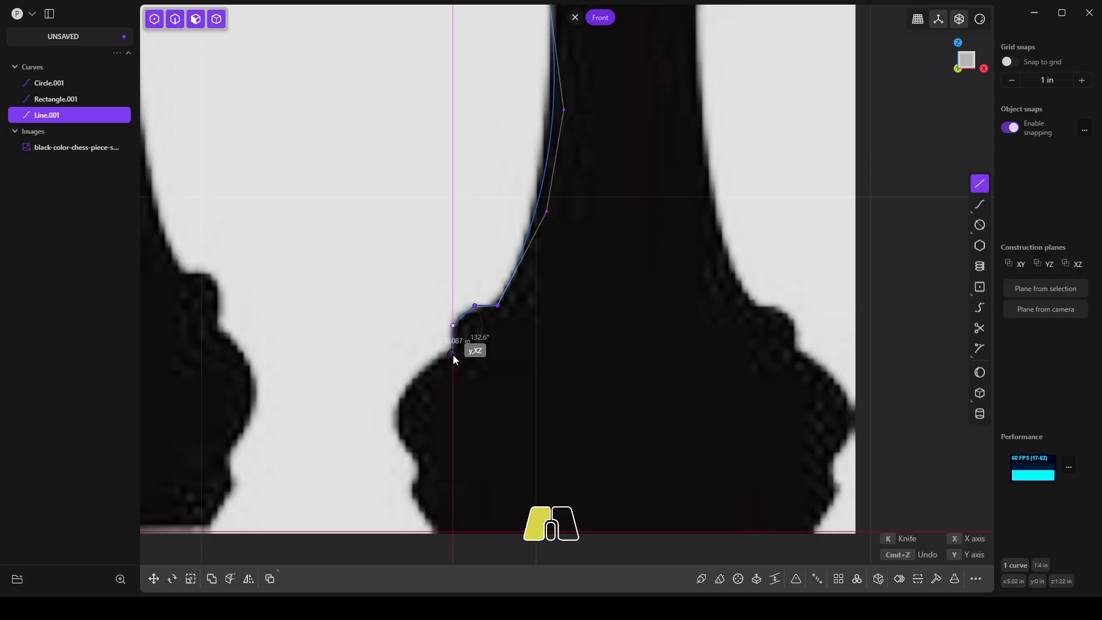
{"action": "left_click", "coordinate": [453, 354]}
{"action": "left_click", "coordinate": [439, 355]}
{"action": "left_click", "coordinate": [398, 398]}
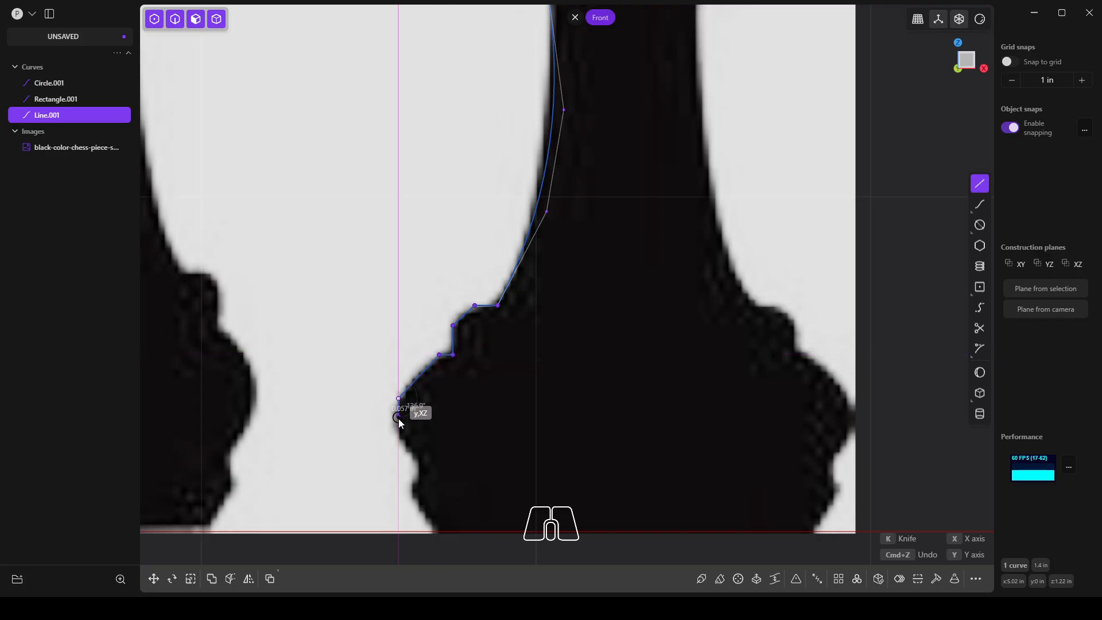
{"action": "left_click", "coordinate": [399, 436]}
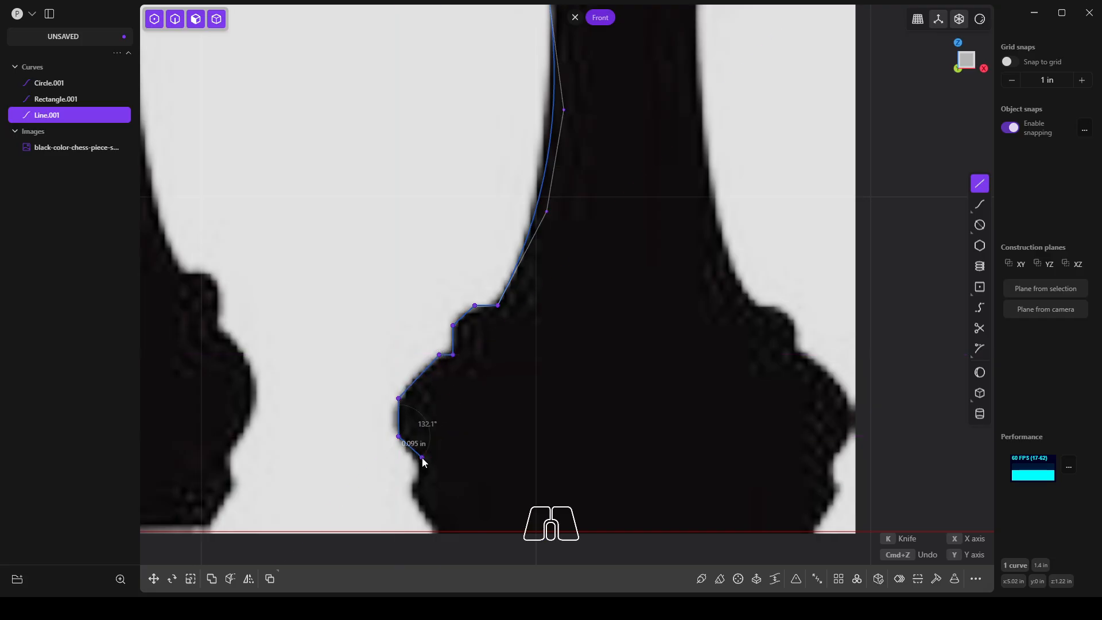
- Continue the polyline down the base's lower rim to the X axis and finish it with a horizontal bottom segment extending past the pawn's centre
{"action": "left_click", "coordinate": [421, 457]}
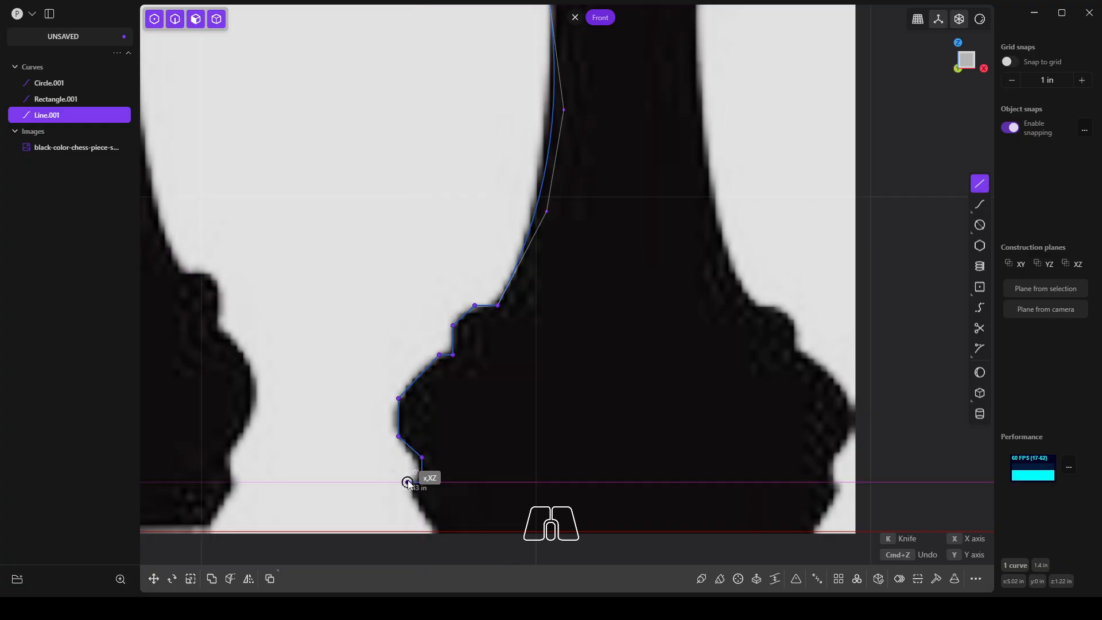
{"action": "left_click", "coordinate": [407, 482]}
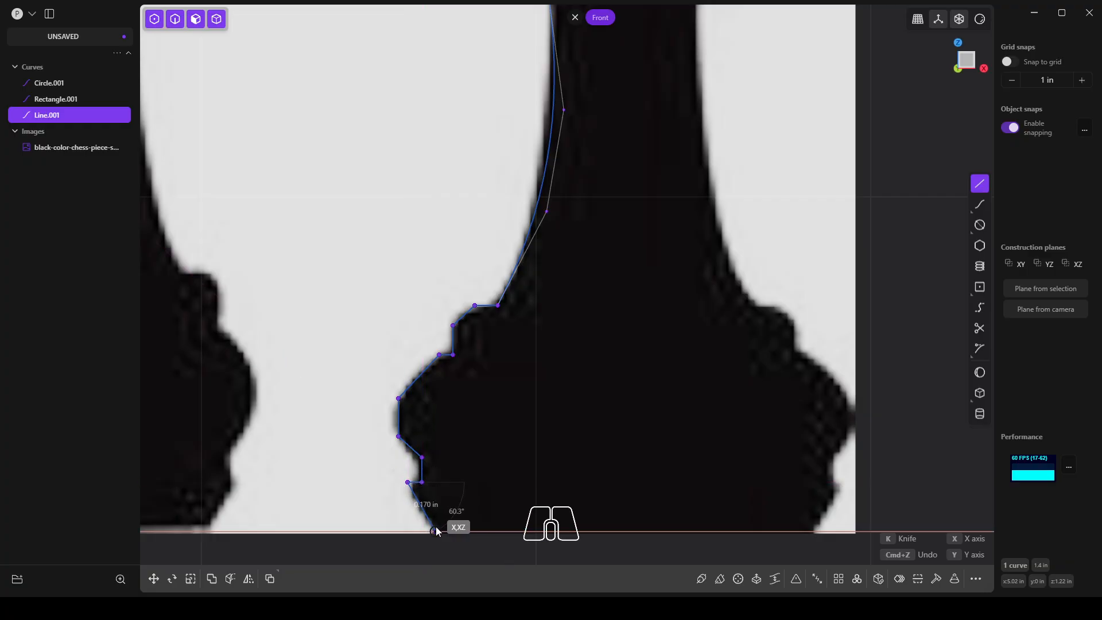
{"action": "left_click", "coordinate": [436, 532]}
{"action": "left_click", "coordinate": [717, 531]}
{"action": "right_click", "coordinate": [674, 541]}
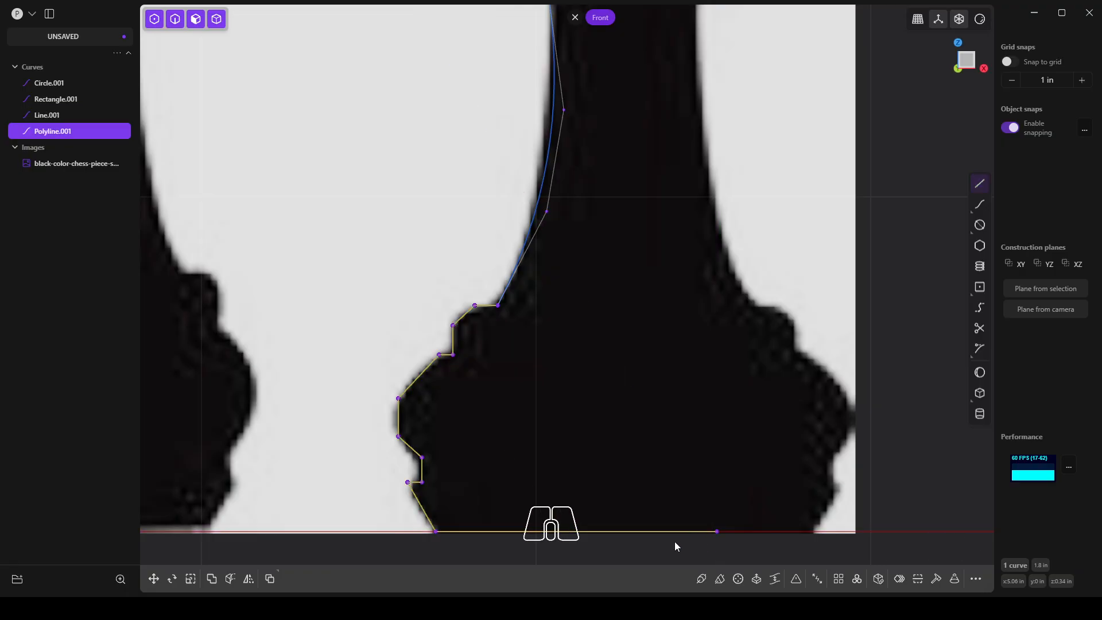
- Draw a vertical centre line about 2.47 in long from the top of the head circle through its lowest point to the base's bottom line
{"action": "scroll", "coordinate": [717, 530], "scroll_direction": "down", "scroll_amount": 5}
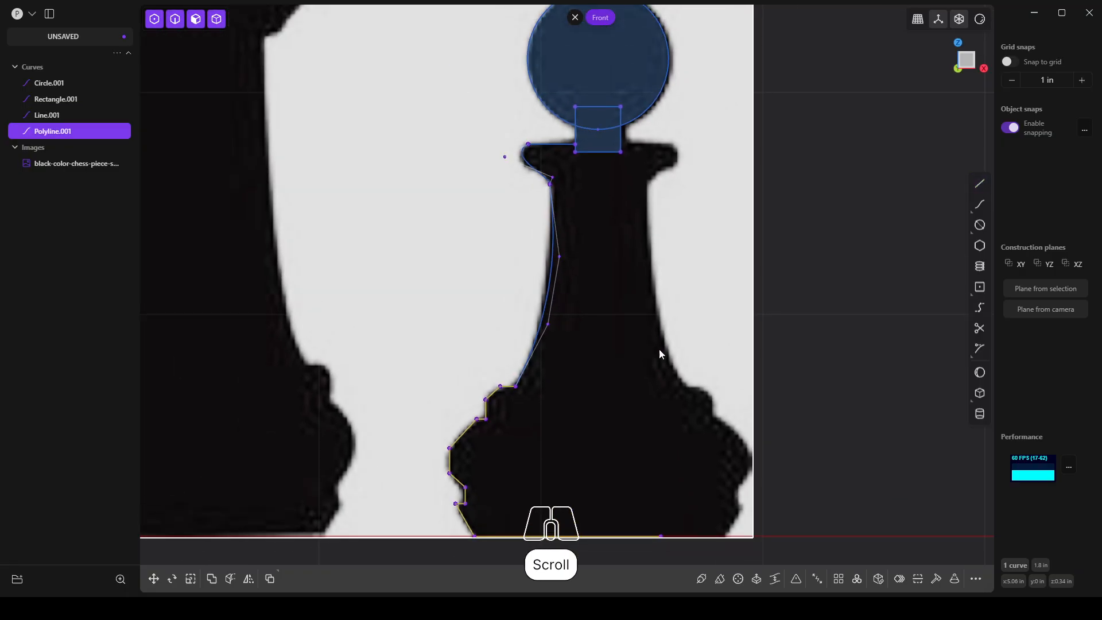
{"action": "scroll", "coordinate": [824, 308], "scroll_direction": "down", "scroll_amount": 3}
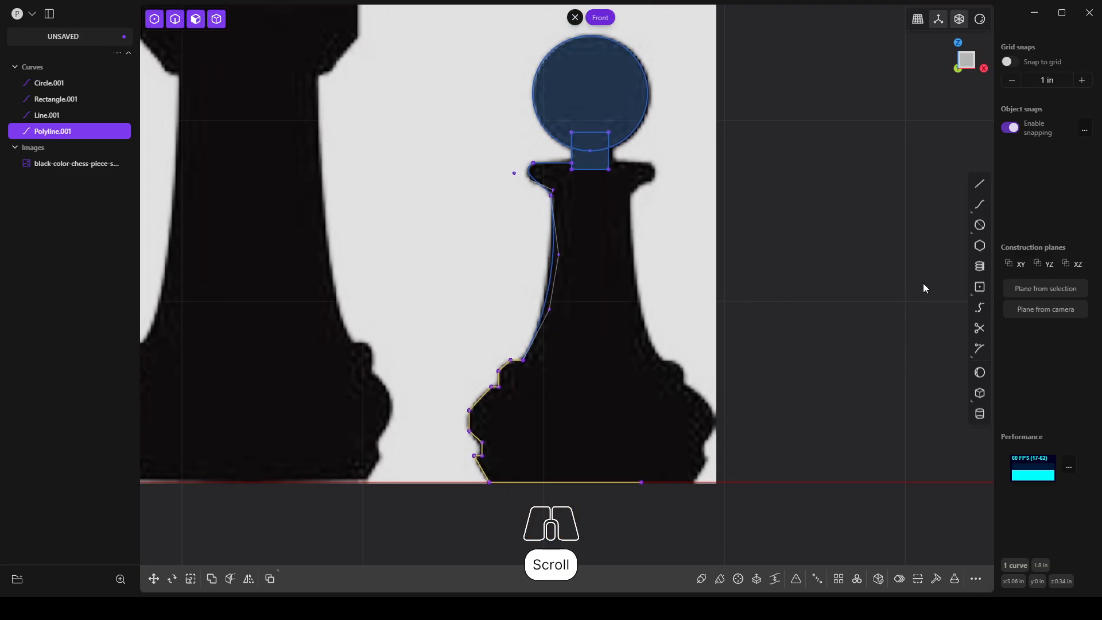
{"action": "left_click", "coordinate": [979, 184]}
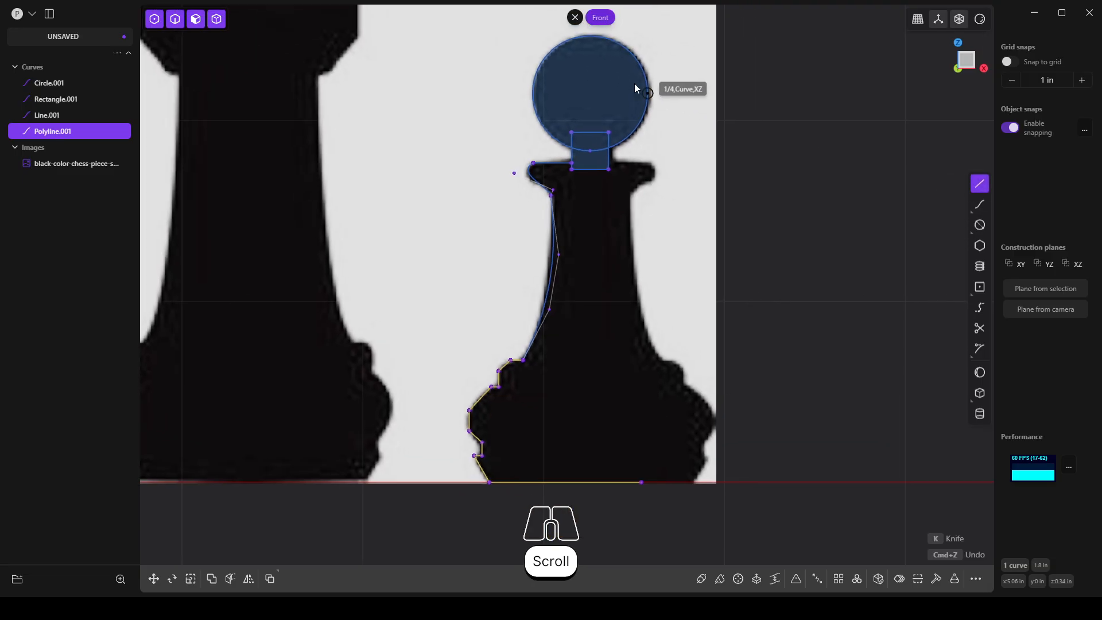
{"action": "left_click", "coordinate": [591, 36]}
{"action": "left_click", "coordinate": [590, 151]}
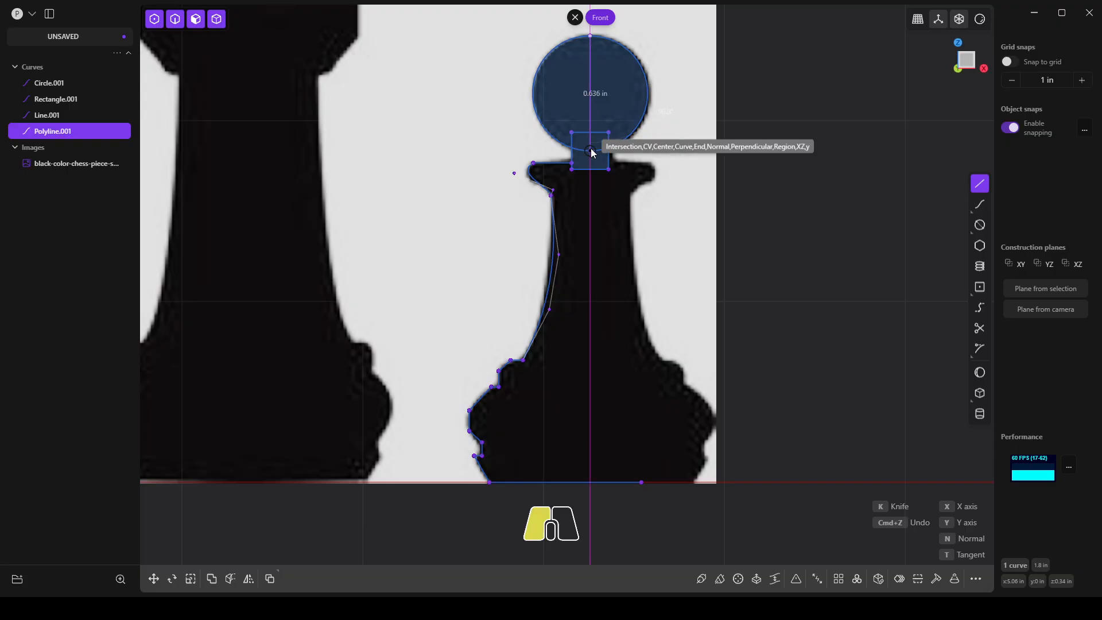
{"action": "left_click", "coordinate": [590, 482]}
{"action": "right_click", "coordinate": [819, 435]}
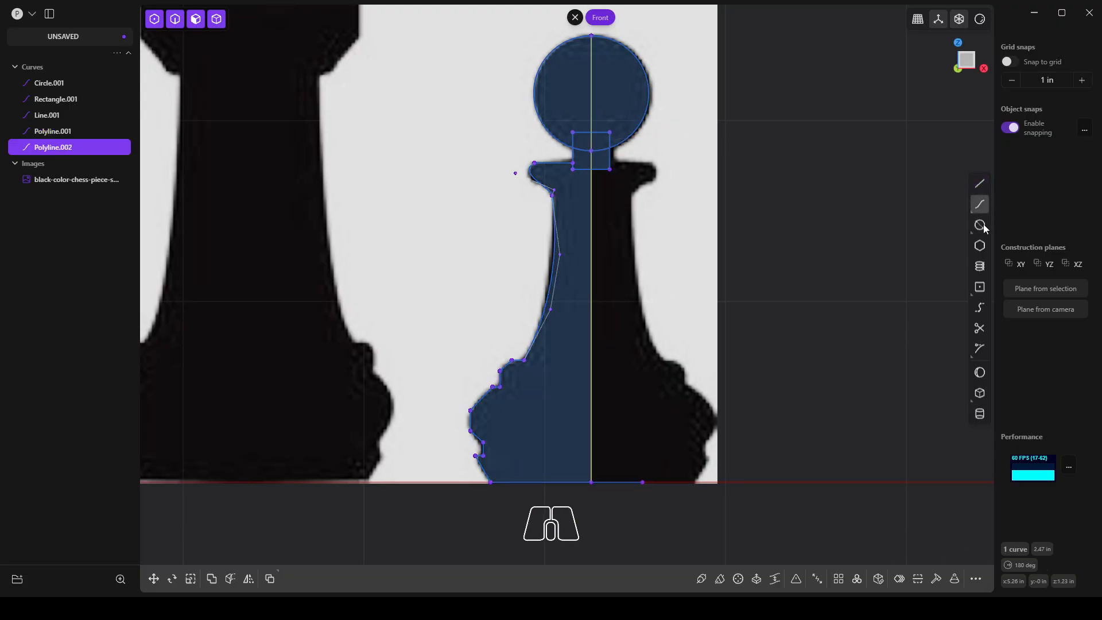
- Trim away the curve segments right of the centre line and the overlaps at the neck to leave the left half profile, and hide the reference image
{"action": "left_click", "coordinate": [983, 333]}
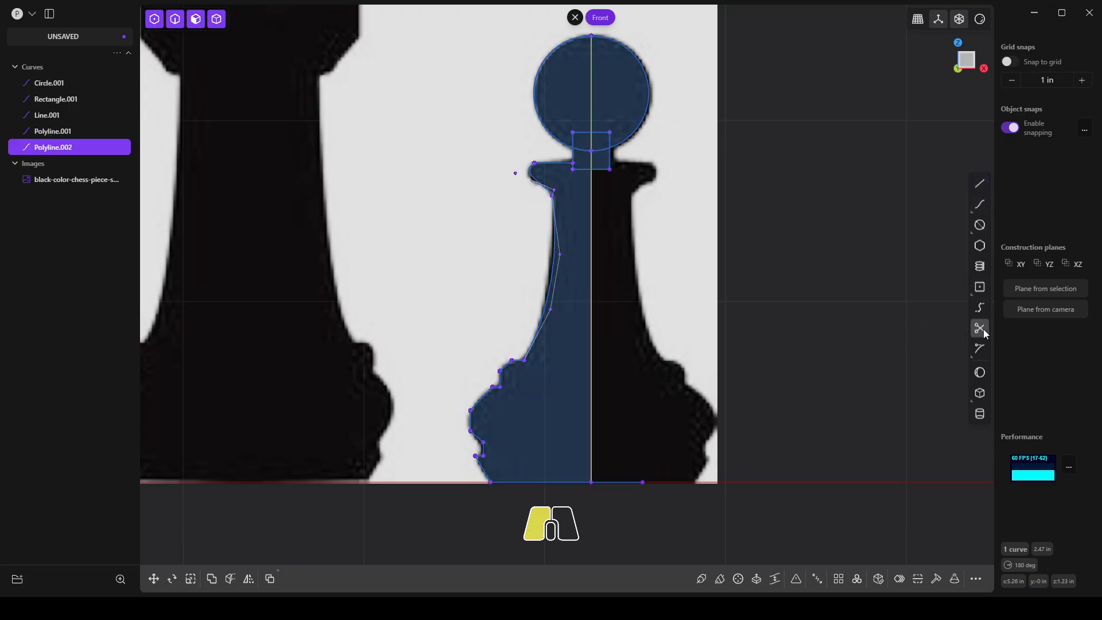
{"action": "left_click", "coordinate": [631, 487]}
{"action": "middle_click_drag", "start_coordinate": [646, 180], "coordinate": [634, 272], "text": "shift"}
{"action": "left_click", "coordinate": [594, 262]}
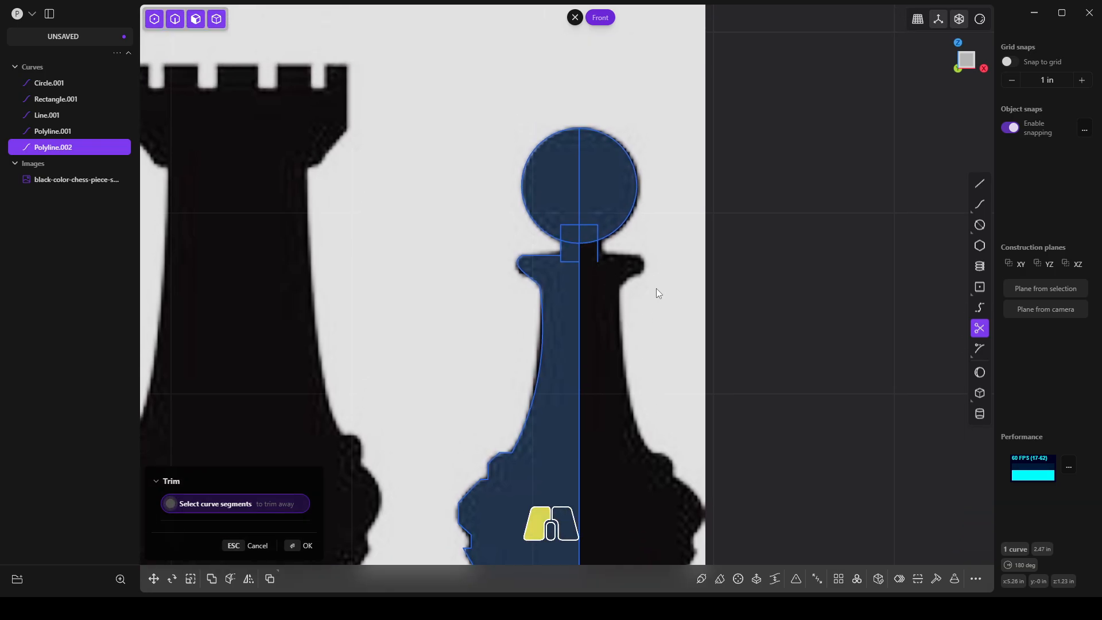
{"action": "left_click", "coordinate": [600, 132]}
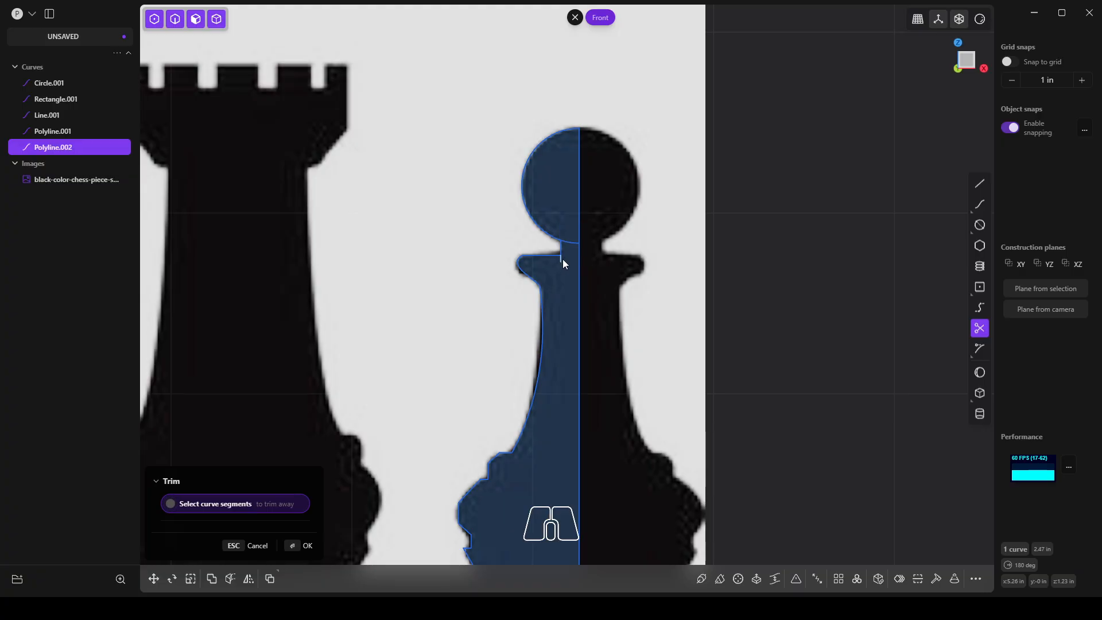
{"action": "left_click", "coordinate": [569, 241]}
{"action": "scroll", "coordinate": [606, 321], "scroll_direction": "down", "scroll_amount": 2}
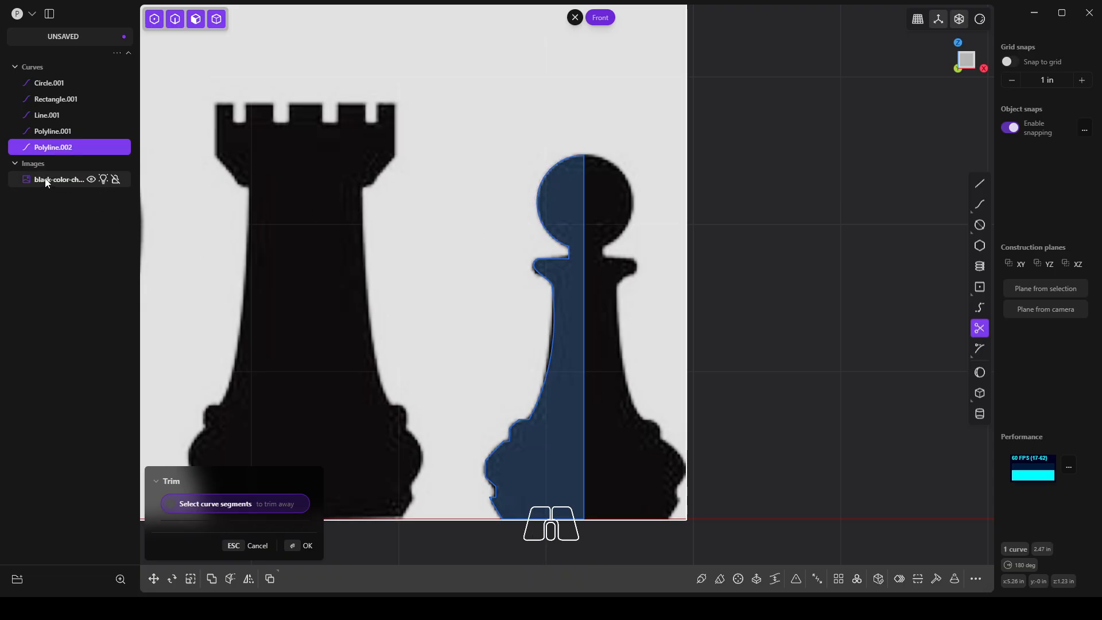
{"action": "left_click", "coordinate": [303, 543]}
- Revolve the half-profile regions 360 degrees around the vertical centre line into a solid pawn
{"action": "middle_click_drag", "start_coordinate": [384, 285], "coordinate": [549, 338]}
{"action": "left_click", "coordinate": [533, 372]}
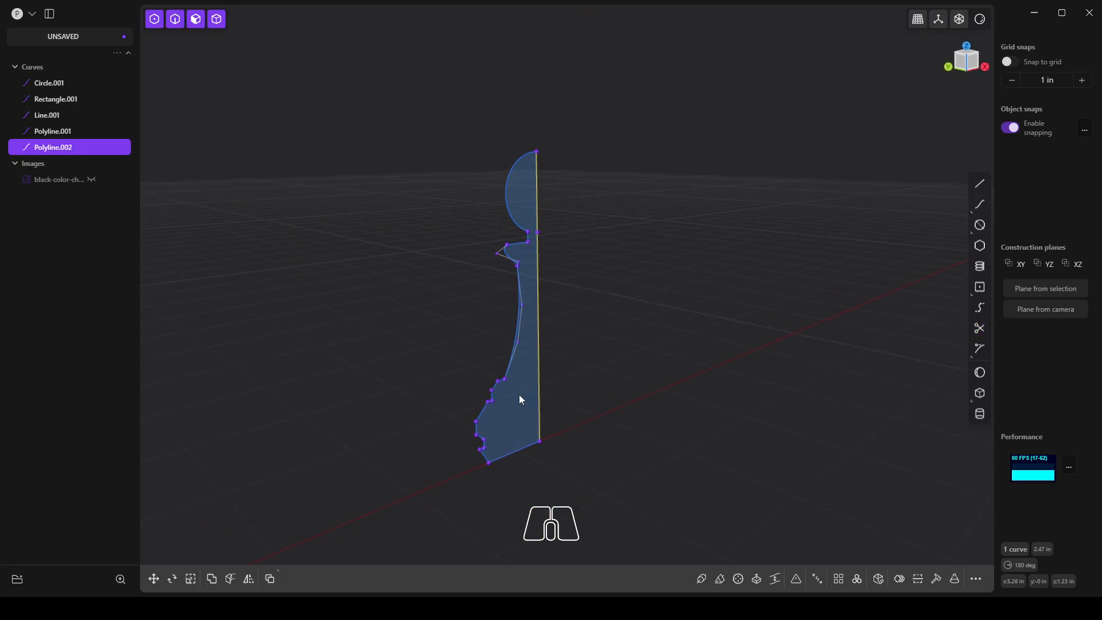
{"action": "key", "text": "e"}
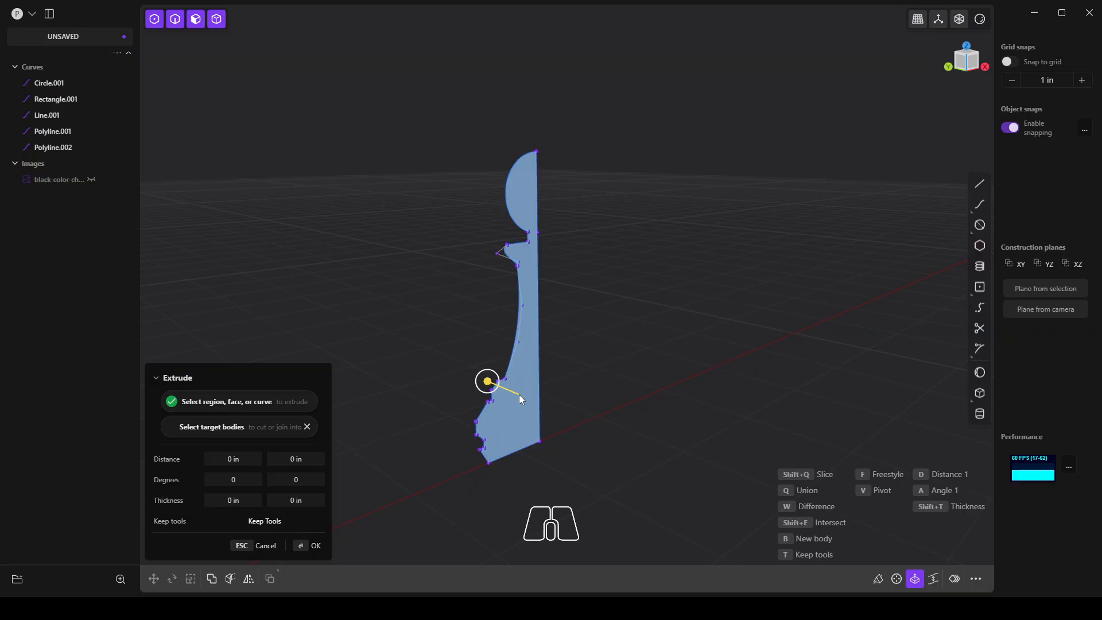
{"action": "left_click", "coordinate": [896, 579]}
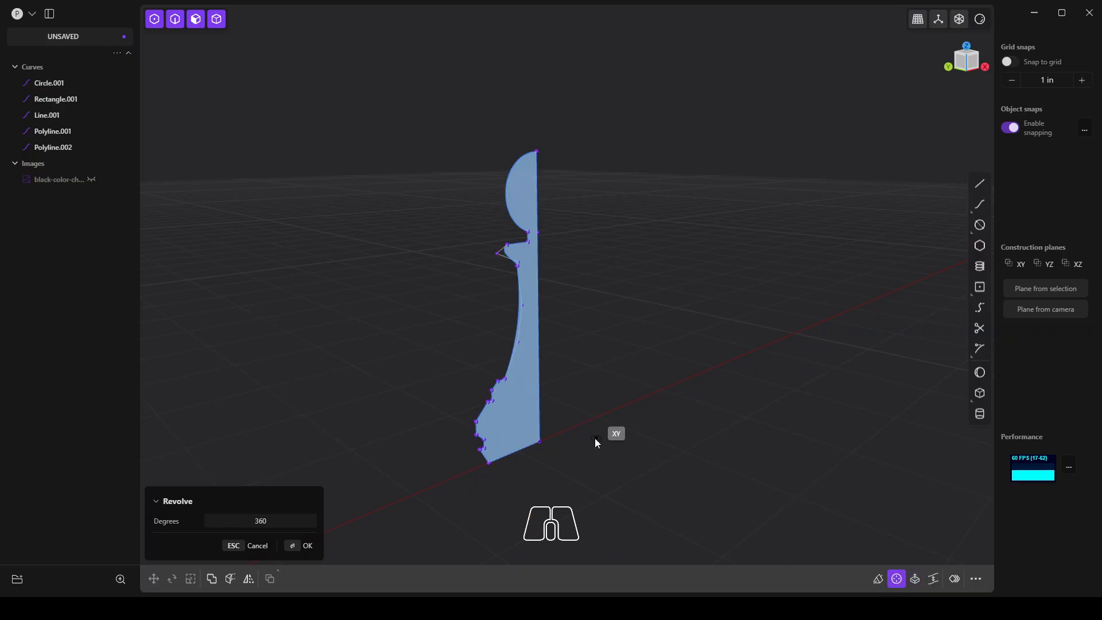
{"action": "left_click", "coordinate": [539, 427]}
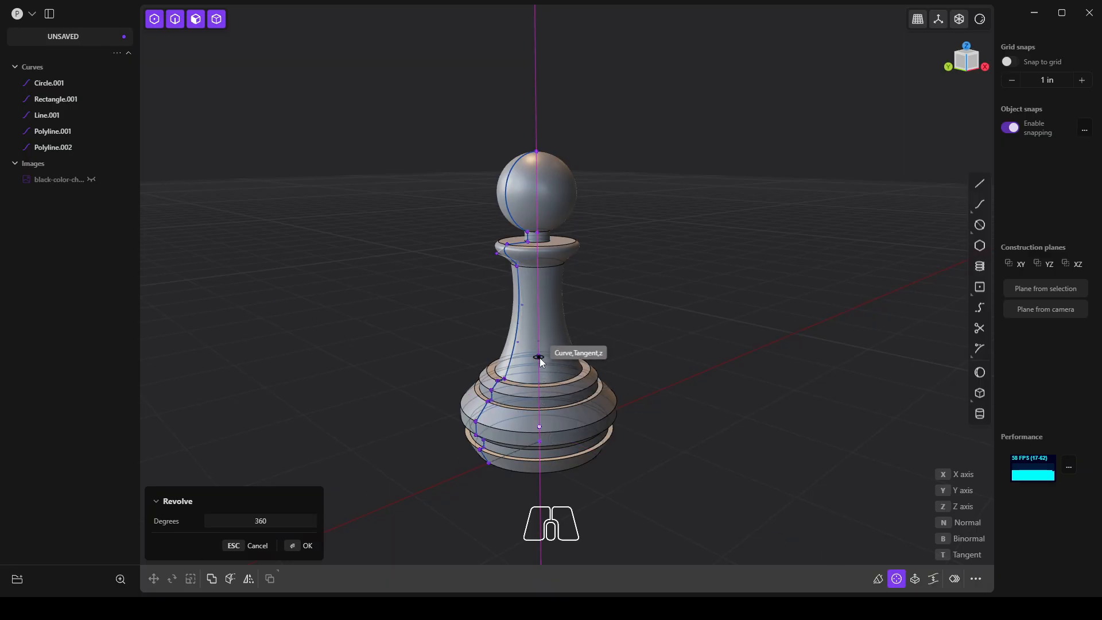
{"action": "left_click", "coordinate": [540, 357]}
{"action": "middle_click_drag", "start_coordinate": [539, 356], "coordinate": [588, 335]}
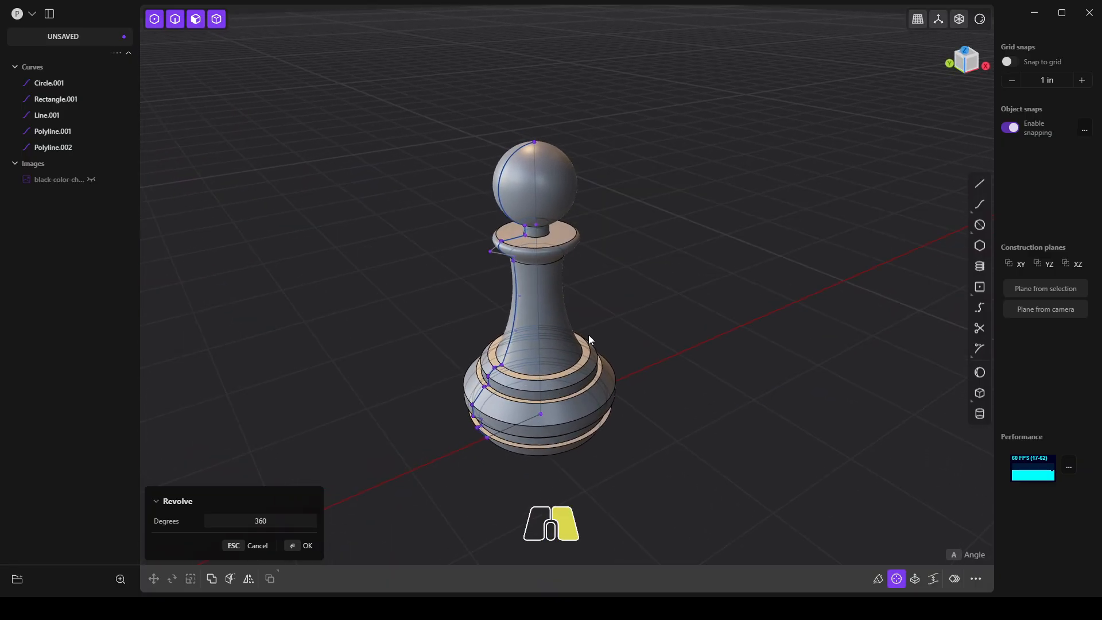
{"action": "right_click_drag", "start_coordinate": [587, 335], "coordinate": [538, 223]}
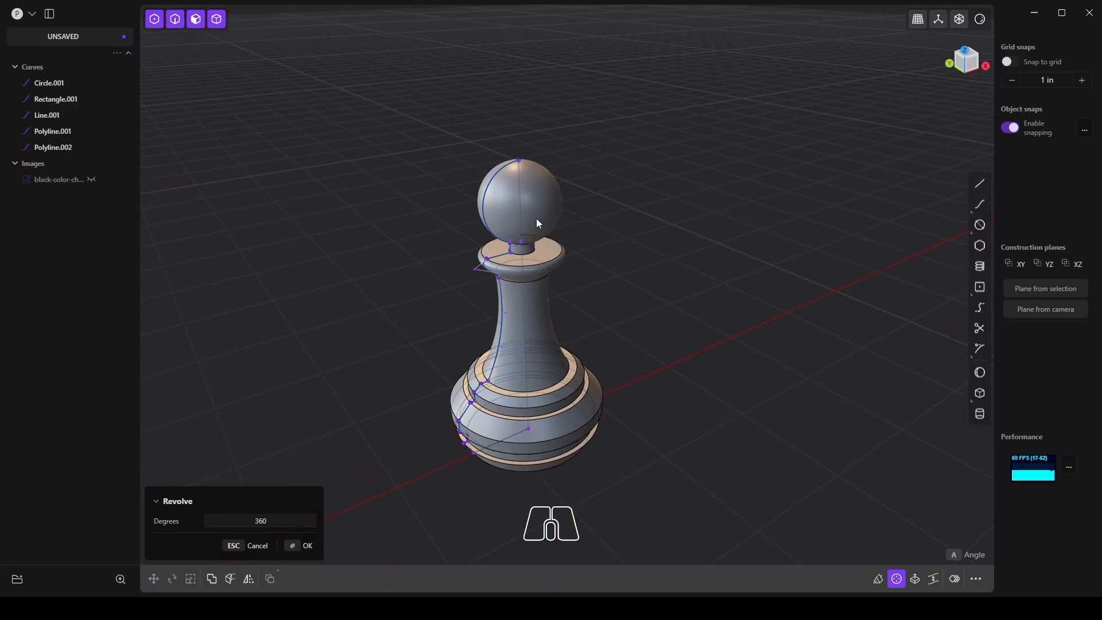
- Hide the circle, rectangle, line and both polylines used for the profile, keeping the revolved solid displayed
{"action": "left_click", "coordinate": [50, 83]}
{"action": "left_click", "coordinate": [58, 180], "text": "shift"}
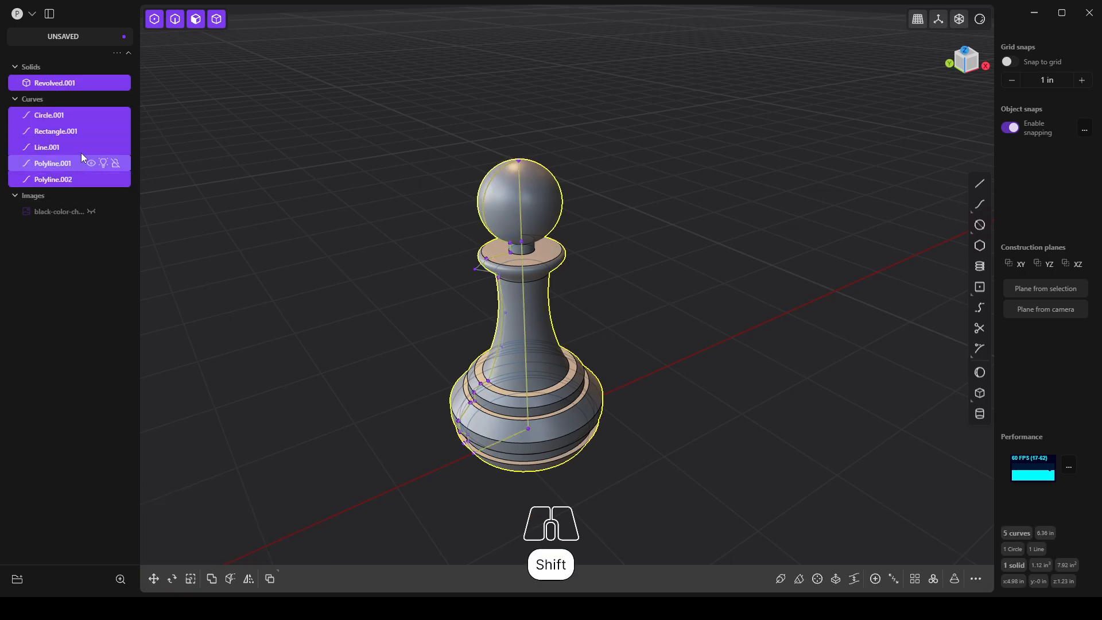
{"action": "left_click", "coordinate": [63, 115]}
{"action": "left_click", "coordinate": [57, 179], "text": "shift"}
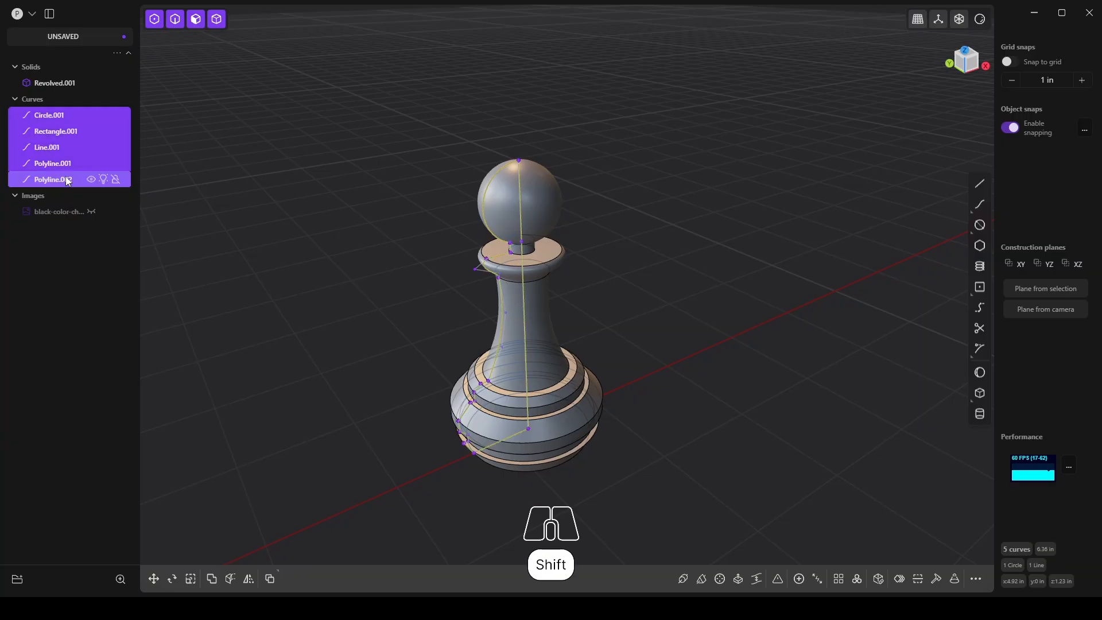
{"action": "left_click", "coordinate": [91, 115]}
{"action": "right_click_drag", "start_coordinate": [240, 207], "coordinate": [226, 199]}
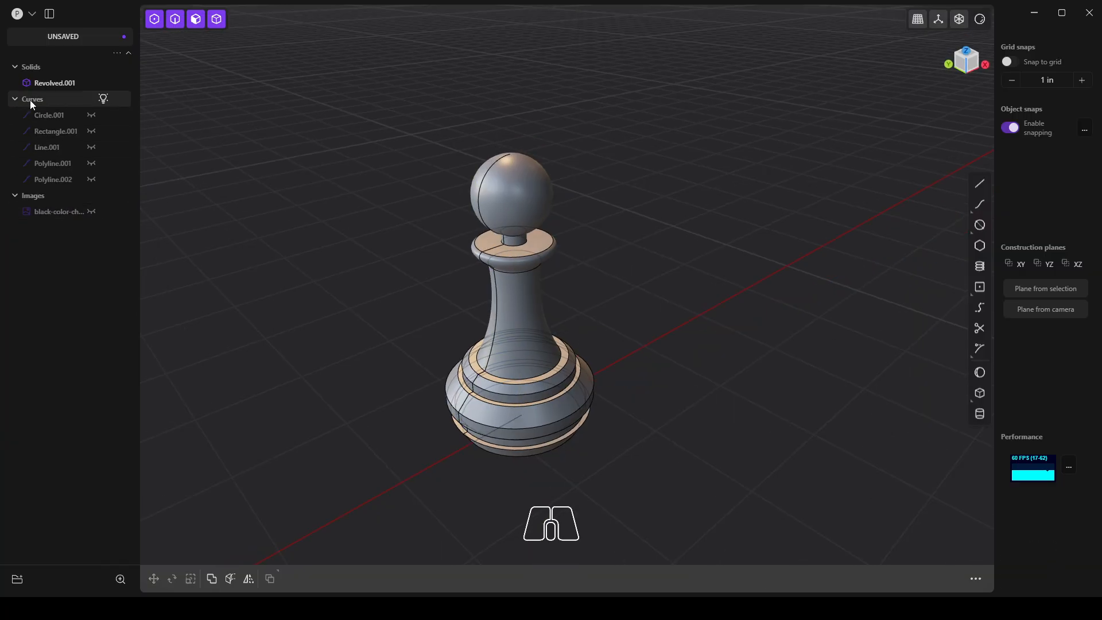
{"action": "right_click_drag", "start_coordinate": [413, 184], "coordinate": [423, 185]}
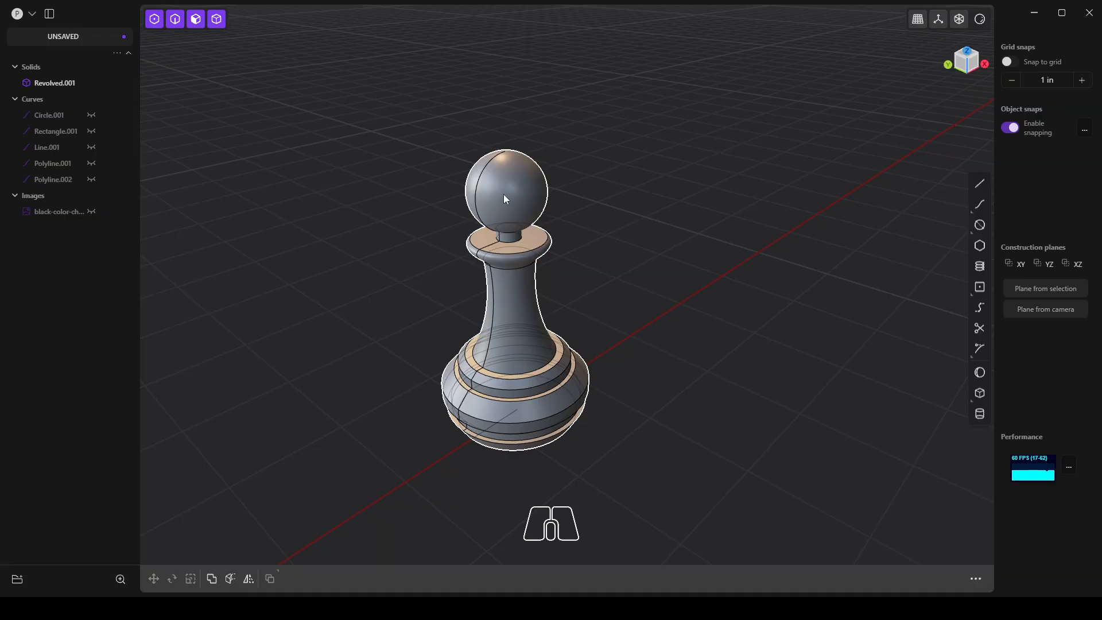
- Run Delete Redundant Topology on the revolved pawn solid
{"action": "left_click", "coordinate": [518, 316]}
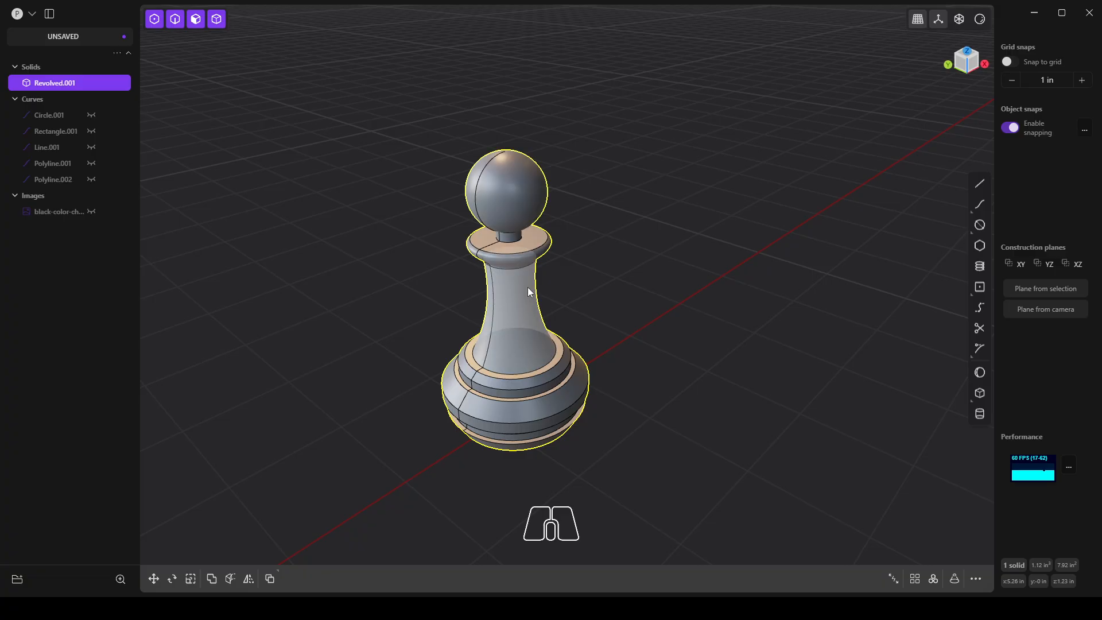
{"action": "key", "text": "f"}
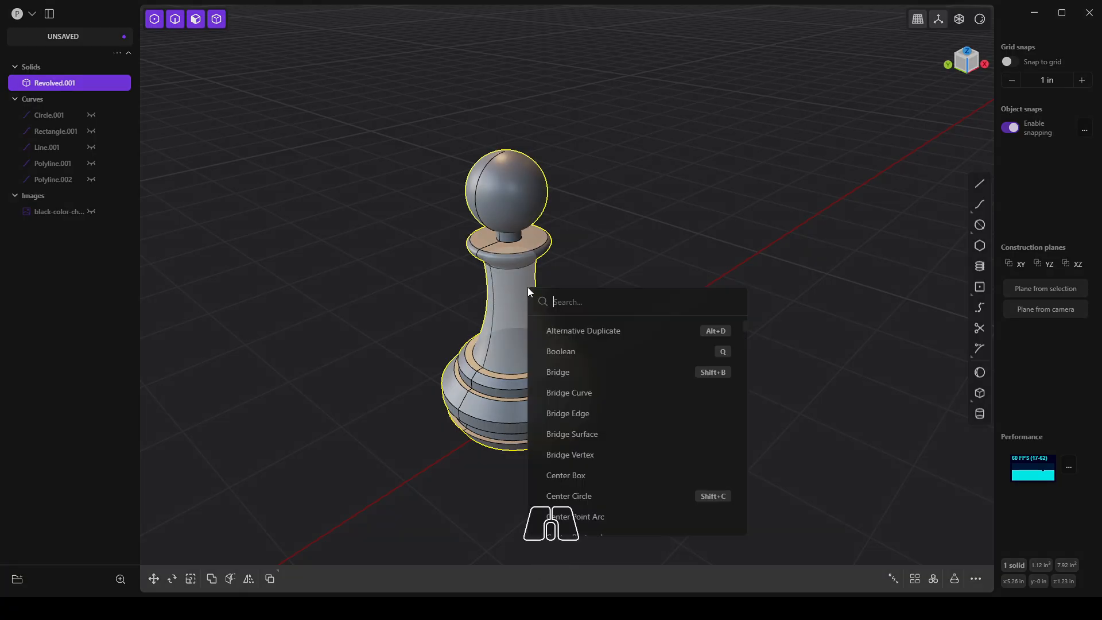
{"action": "type", "text": "del"}
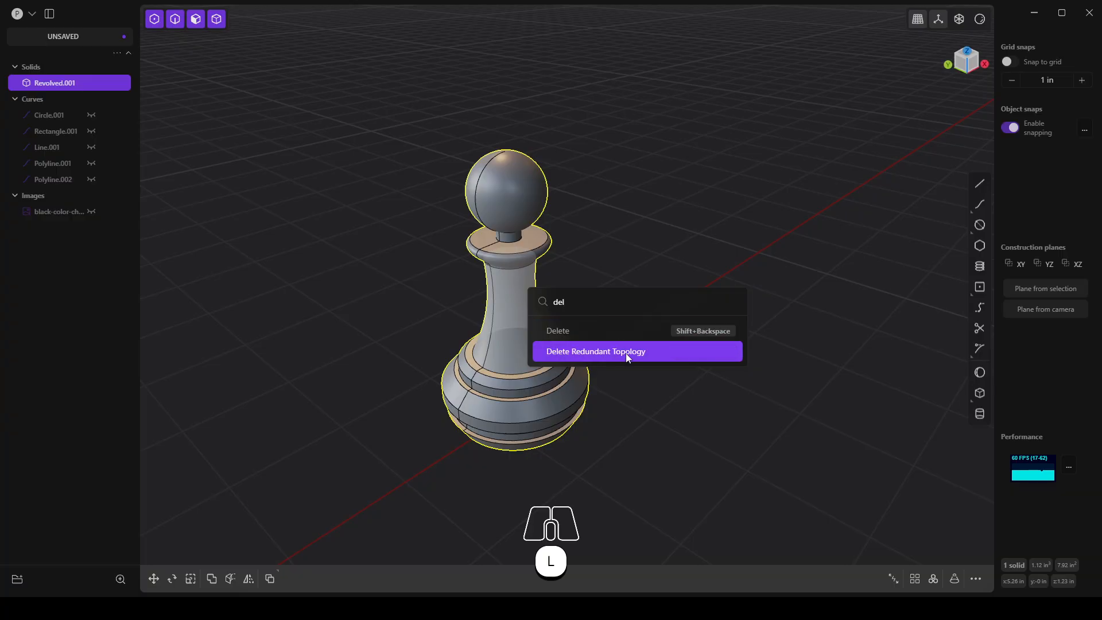
{"action": "left_click", "coordinate": [626, 351]}
- Fillet the upper and lower edges of the base's widest band by about 0.061 in
{"action": "scroll", "coordinate": [428, 301], "scroll_direction": "up", "scroll_amount": 6}
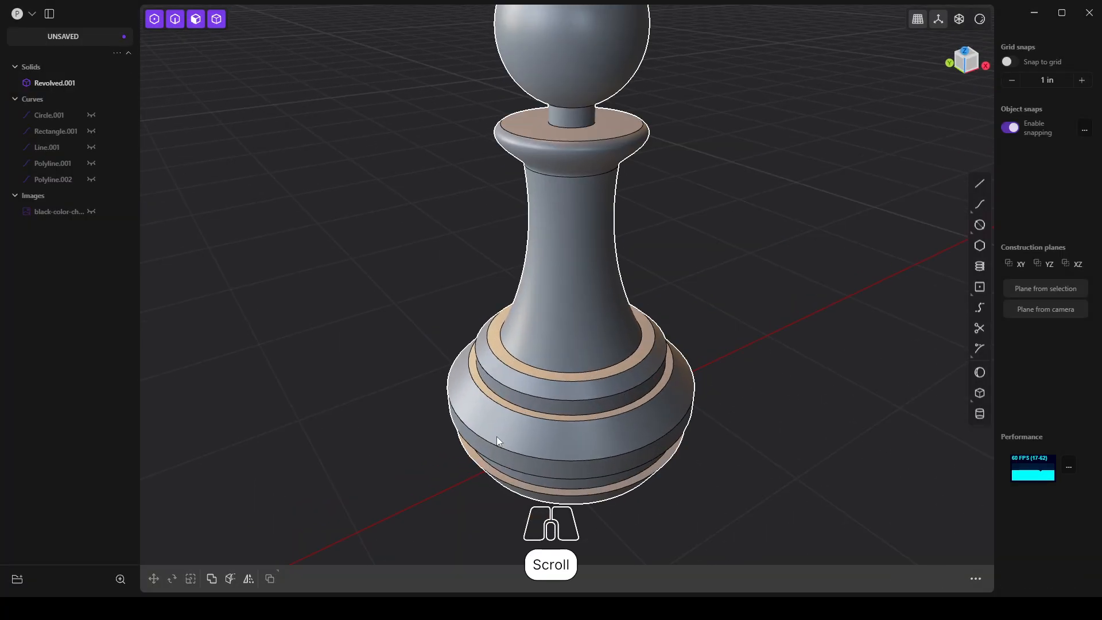
{"action": "middle_click_drag", "start_coordinate": [470, 412], "coordinate": [424, 315]}
{"action": "left_click", "coordinate": [442, 340]}
{"action": "left_click", "coordinate": [440, 337]}
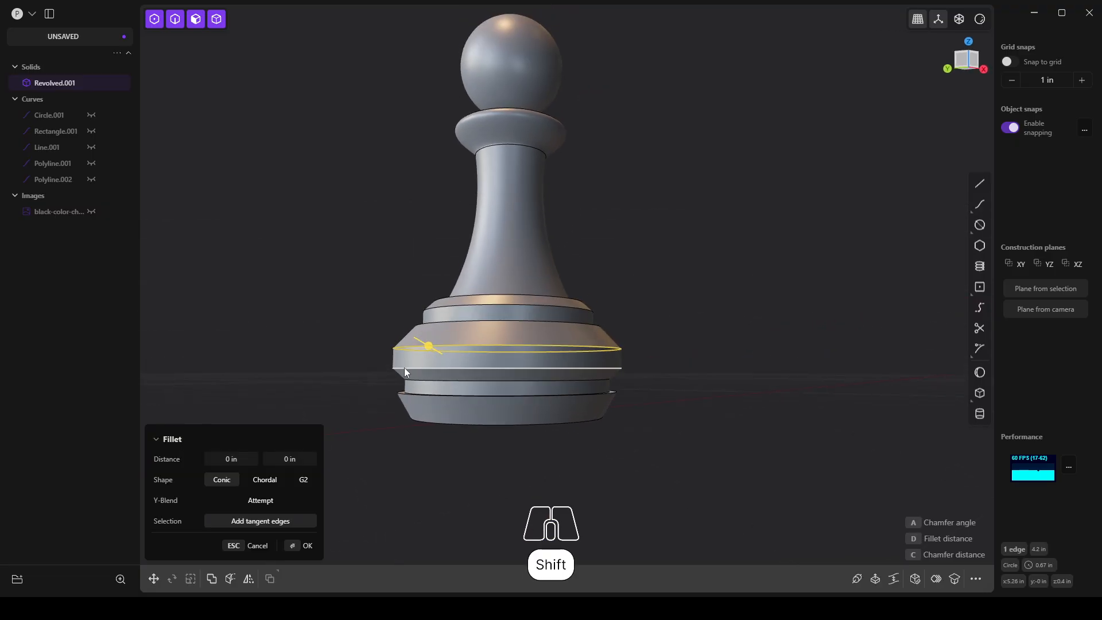
{"action": "left_click", "coordinate": [404, 367], "text": "shift"}
{"action": "middle_click_drag", "start_coordinate": [364, 369], "coordinate": [390, 374]}
{"action": "left_click_drag", "start_coordinate": [418, 358], "coordinate": [408, 361]}
{"action": "scroll", "coordinate": [469, 411], "scroll_direction": "up", "scroll_amount": 5}
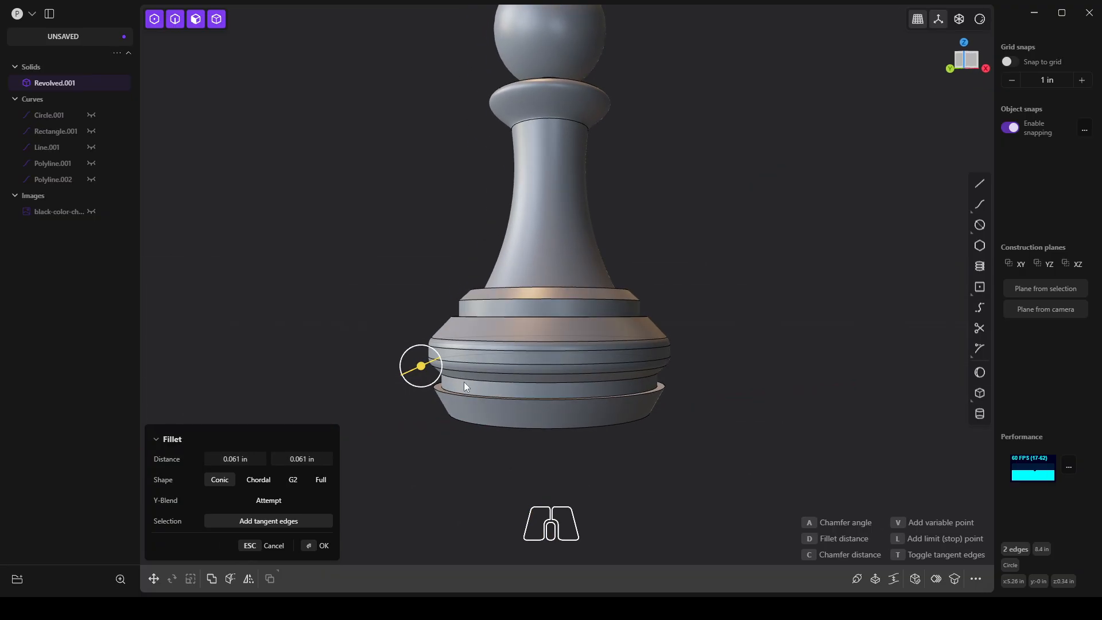
{"action": "scroll", "coordinate": [442, 385], "scroll_direction": "up", "scroll_amount": 2}
{"action": "left_click", "coordinate": [322, 545]}
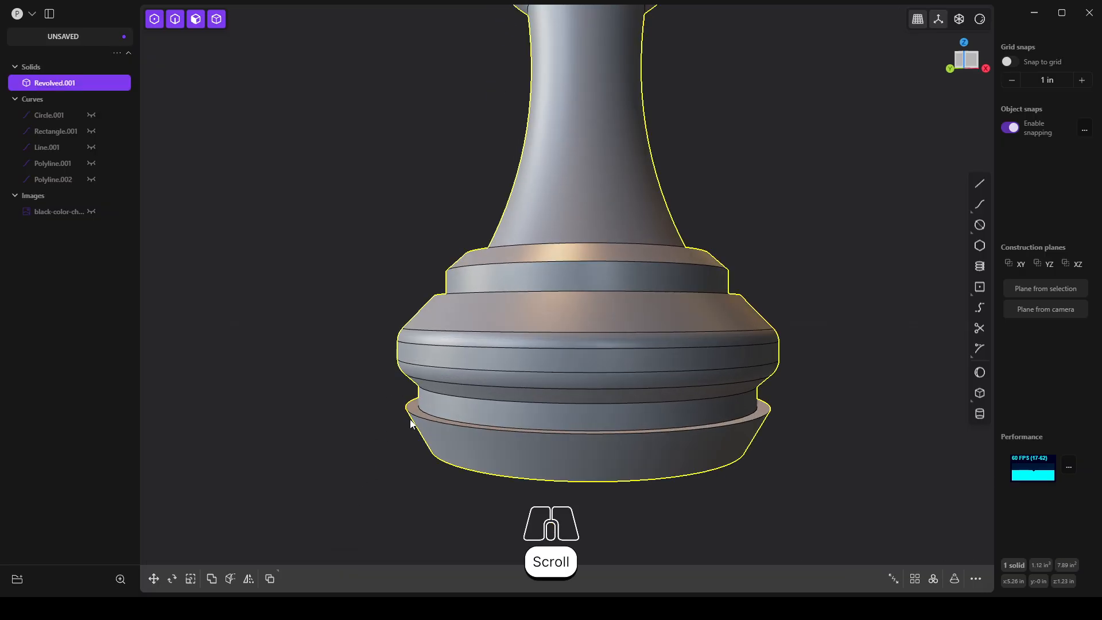
- Fillet the outer upper edge of the base's lowest rim by about 0.012 in and deselect the pawn
{"action": "left_click", "coordinate": [416, 421]}
{"action": "left_click_drag", "start_coordinate": [415, 418], "coordinate": [411, 414]}
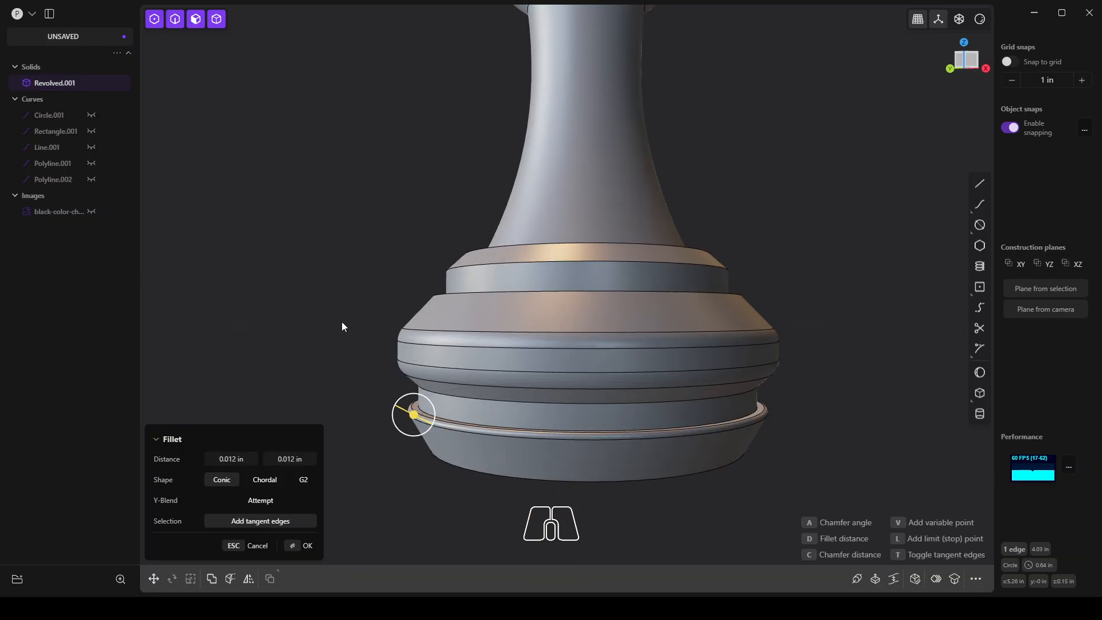
{"action": "right_click", "coordinate": [345, 321]}
{"action": "scroll", "coordinate": [535, 196], "scroll_direction": "down", "scroll_amount": 10}
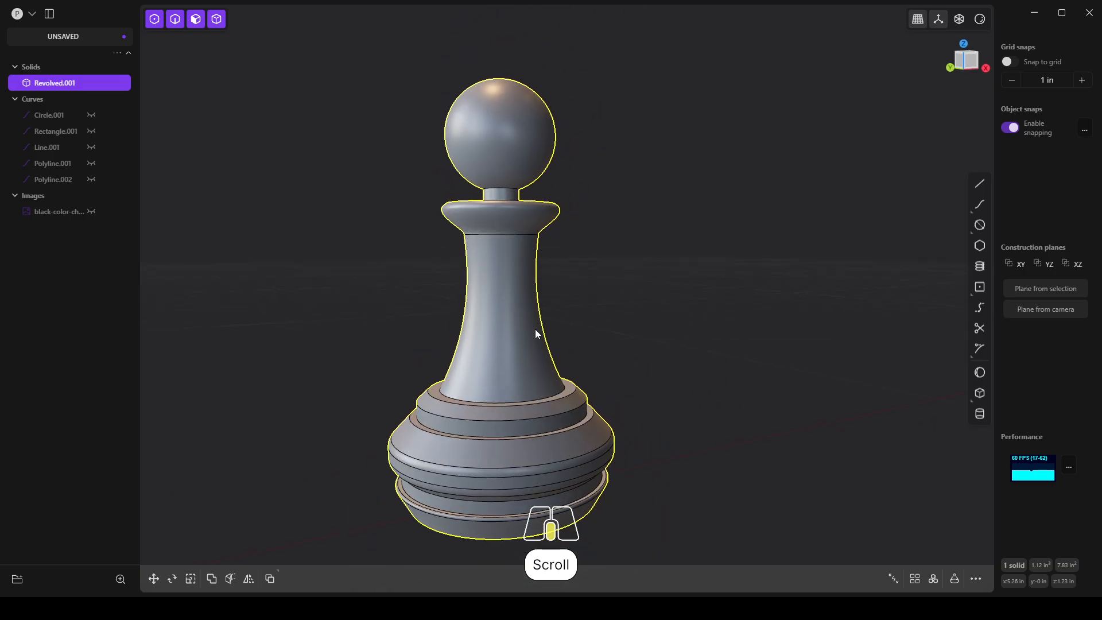
{"action": "right_click_drag", "start_coordinate": [545, 350], "coordinate": [566, 327]}
{"action": "middle_click_drag", "start_coordinate": [567, 327], "coordinate": [601, 326]}
{"action": "left_click", "coordinate": [725, 286]}
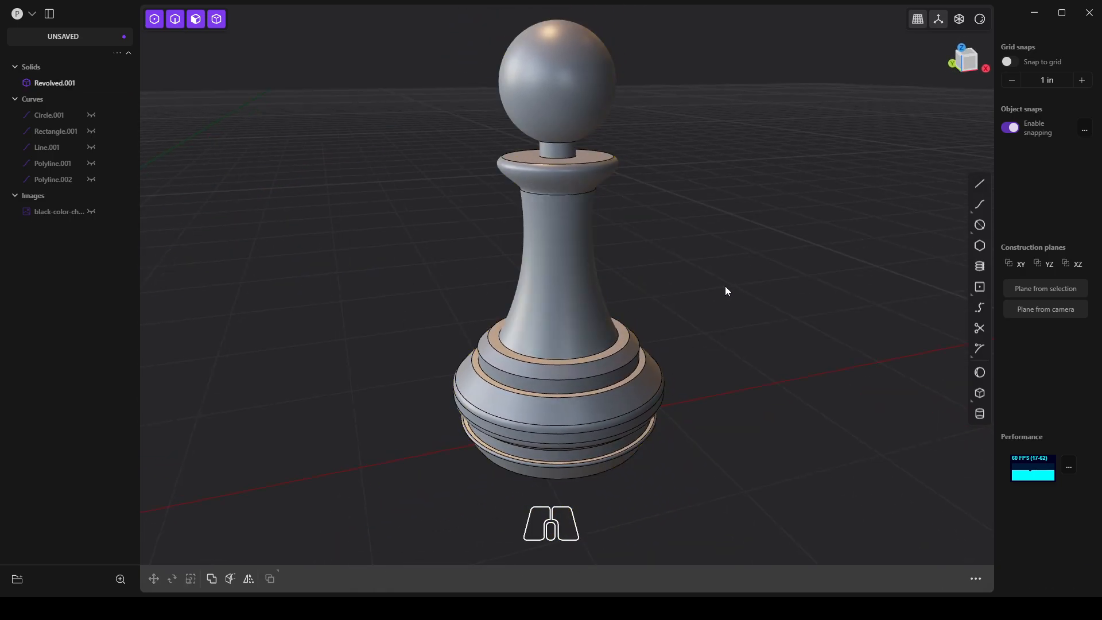
{"action": "right_click_drag", "start_coordinate": [820, 287], "coordinate": [786, 306]}
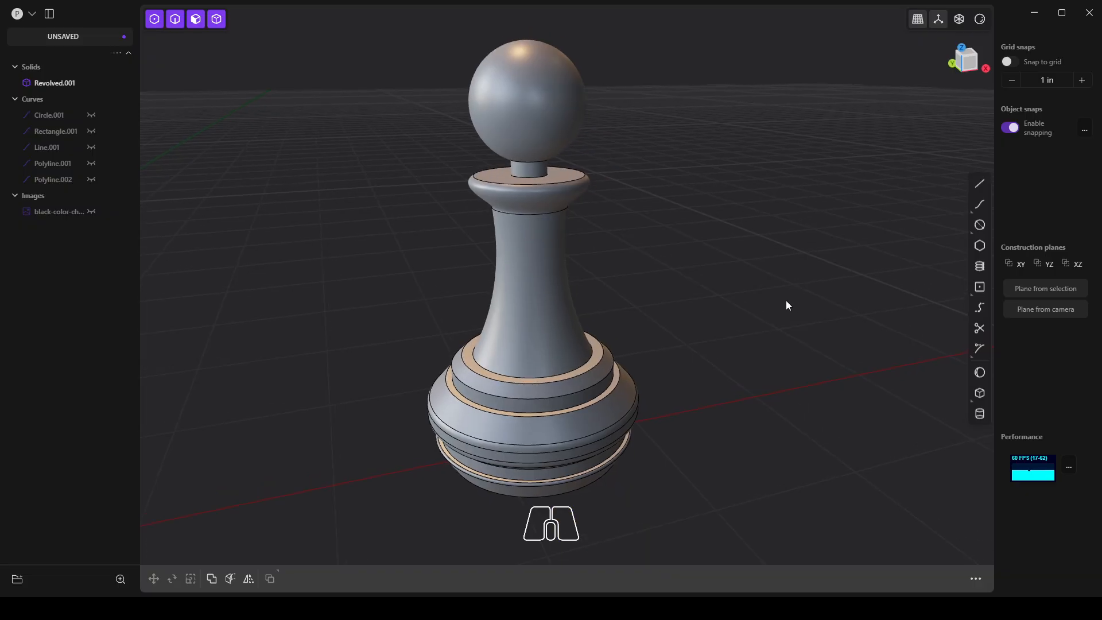